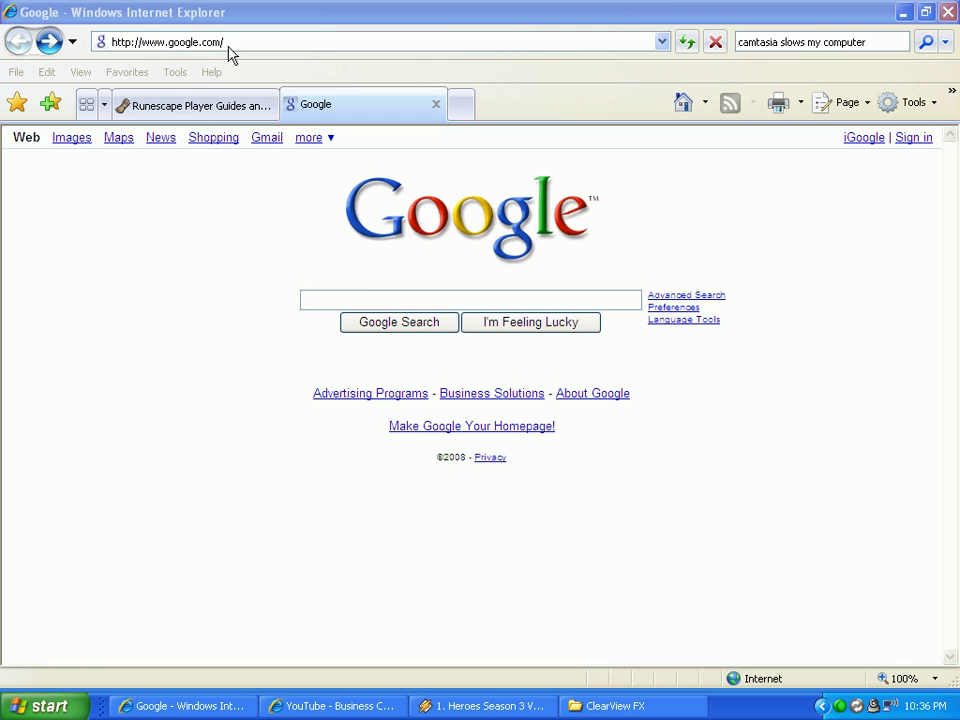
Step: Search Google for 'youtube downloader'
click(366, 299)
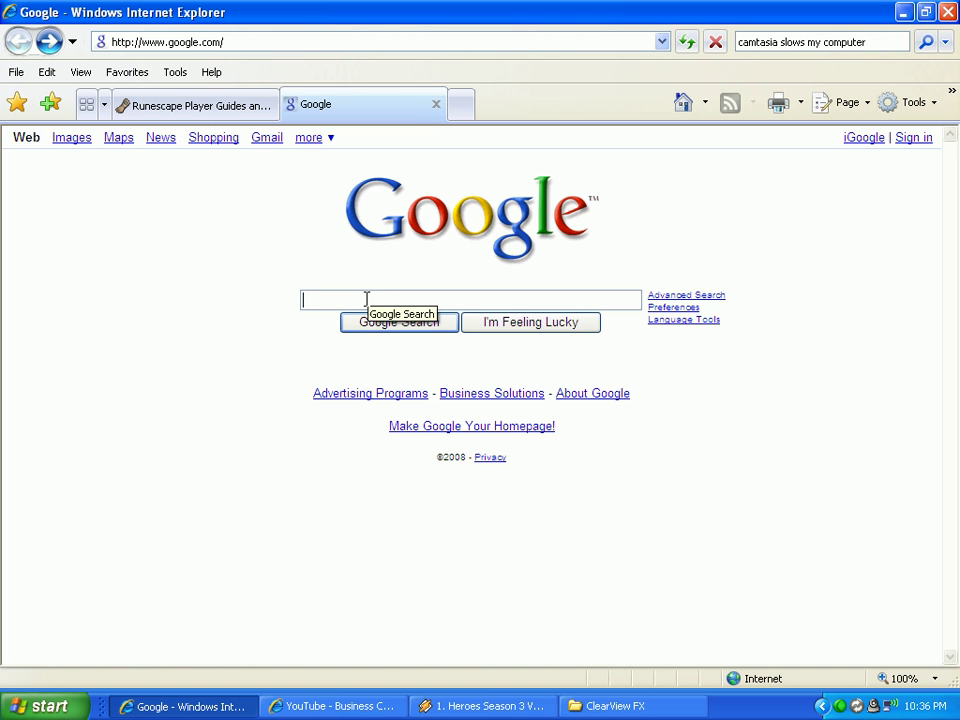
text(yo)
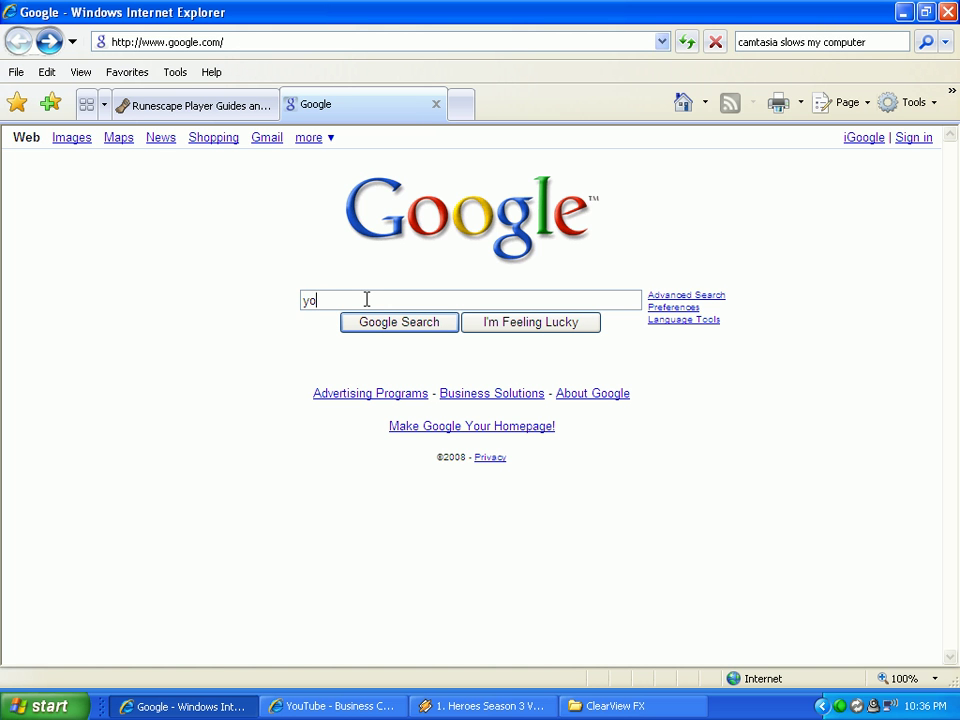
text(utube dow)
text(nloader)
key(Return)
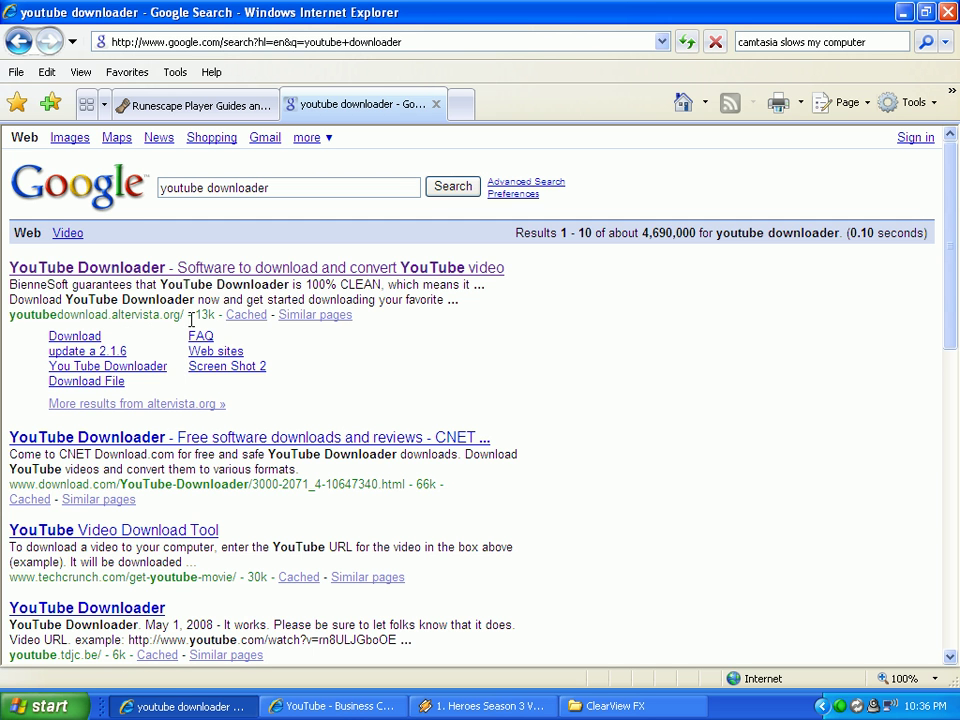
Step: Open the top 'YouTube Downloader' result and scroll through its description
click(225, 268)
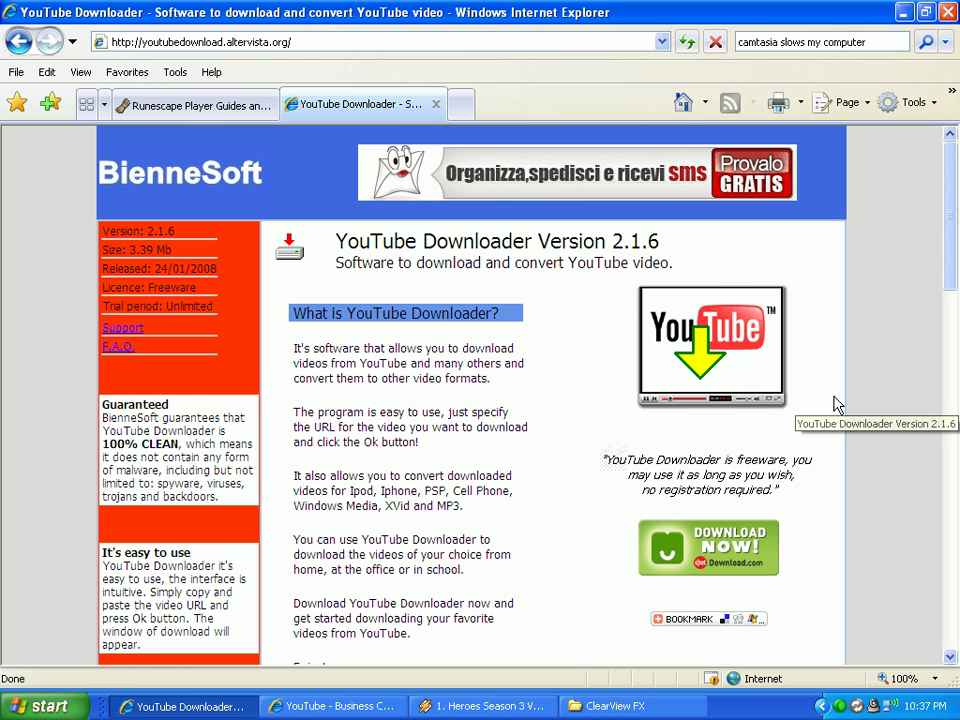
scroll(836, 404, down, 3)
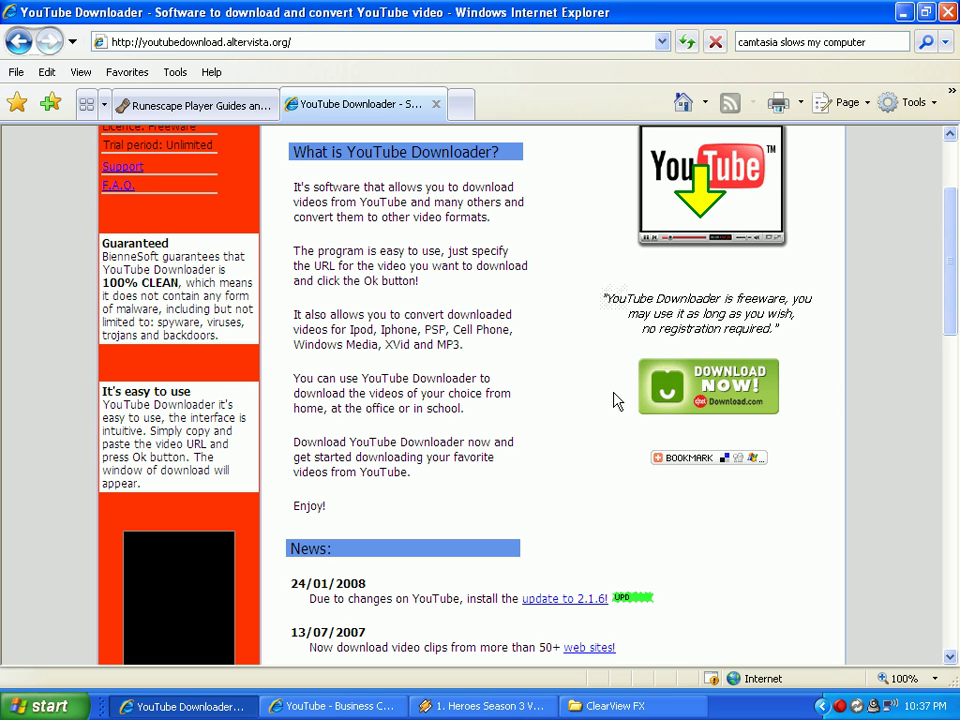
Step: Minimize the browser and ClearView FX folder, then launch YouTube Downloader from its desktop icon
click(903, 13)
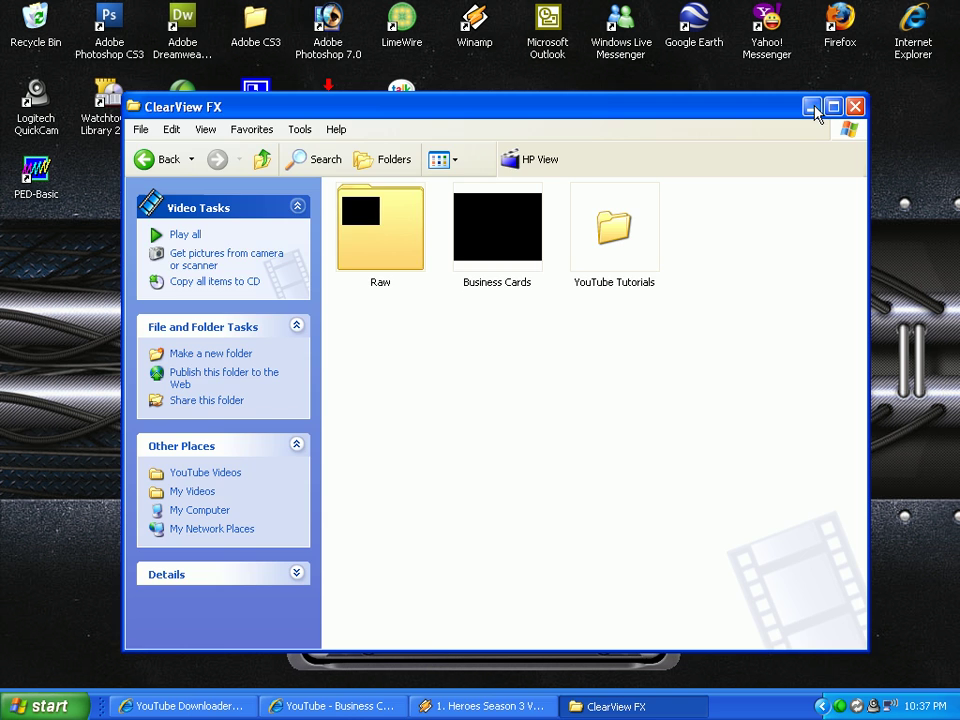
click(811, 106)
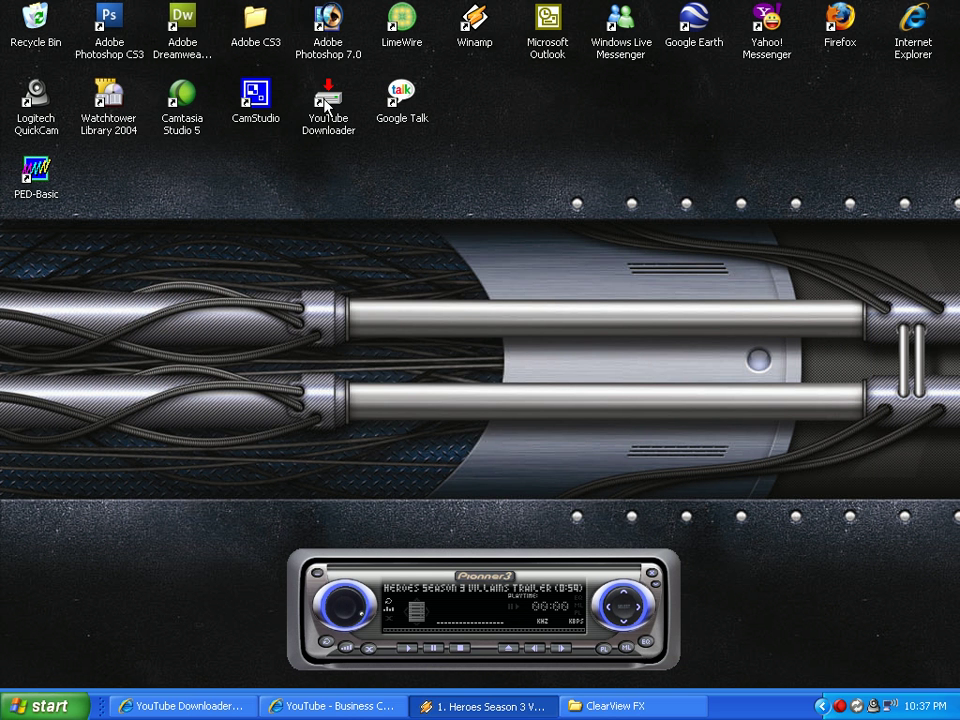
click(326, 106)
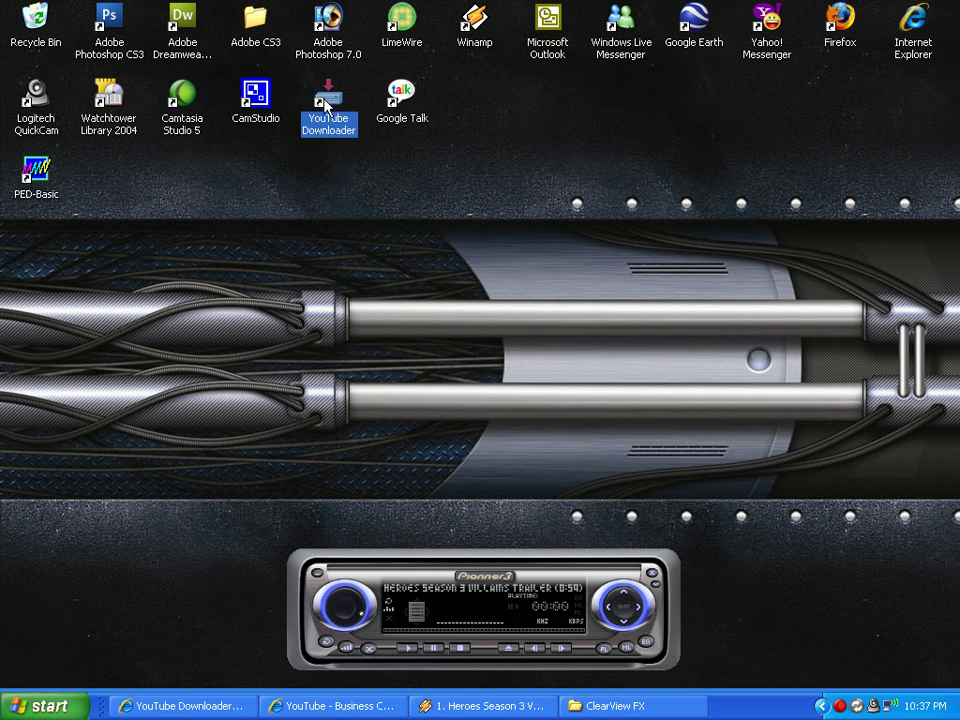
double_click(326, 106)
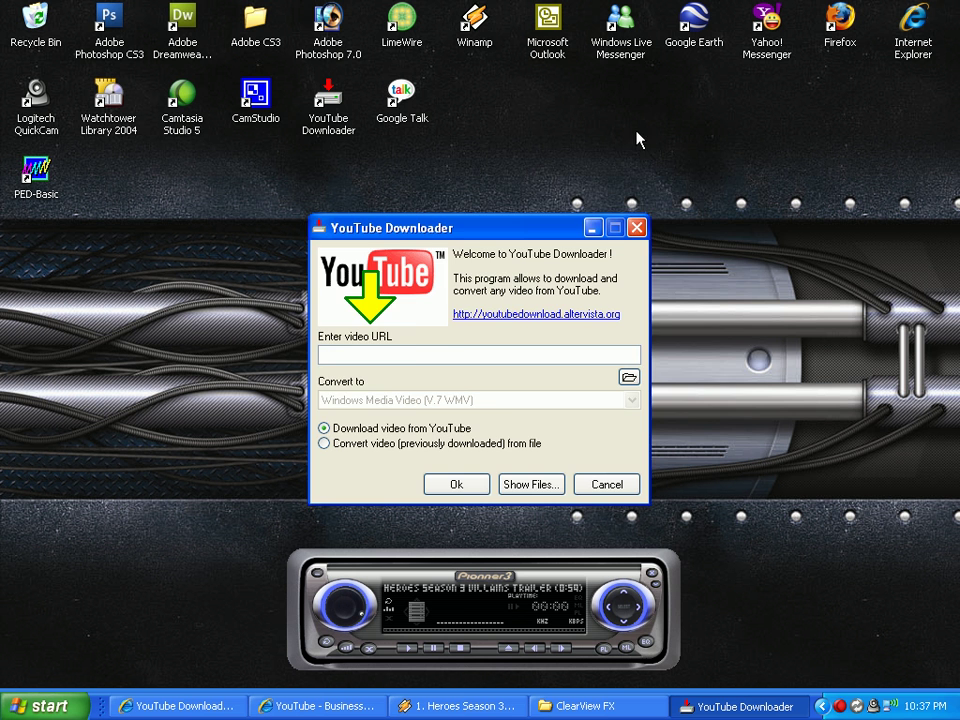
mouse_move(521, 229)
mouse_down()
mouse_move(616, 166)
mouse_move(604, 183)
mouse_up()
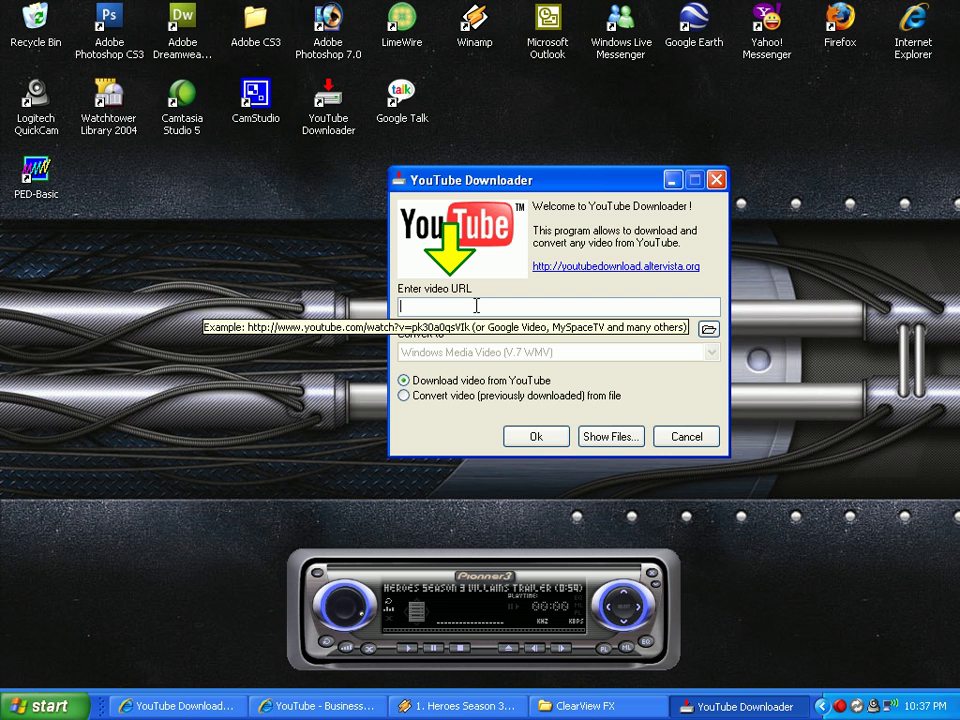
Step: Copy the Business Cards video's address from the YouTube tab for the downloader's URL field
click(339, 708)
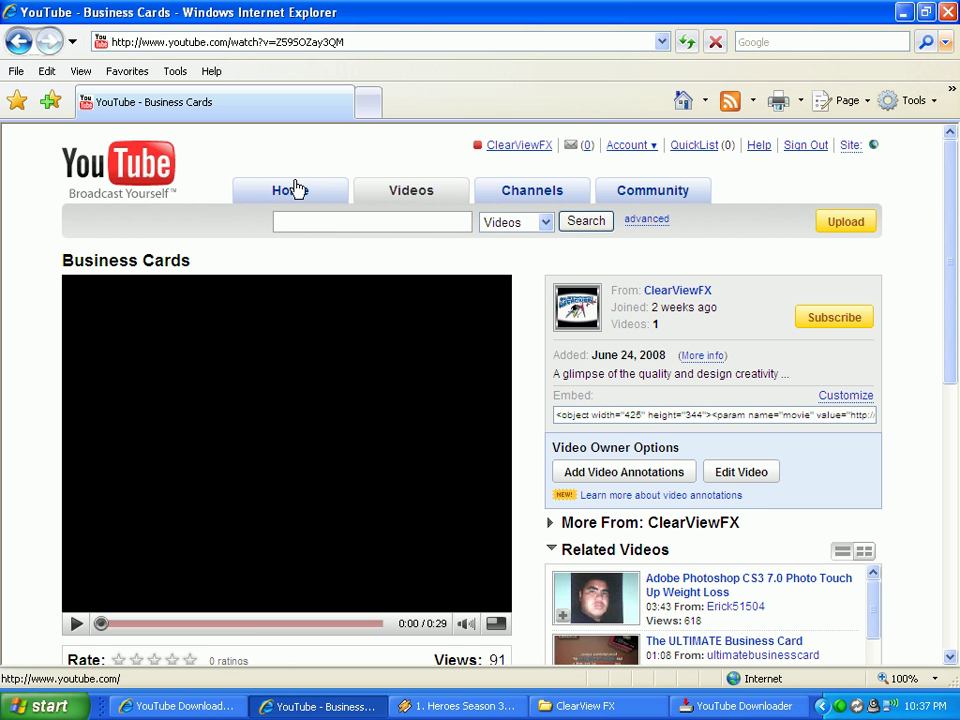
click(291, 44)
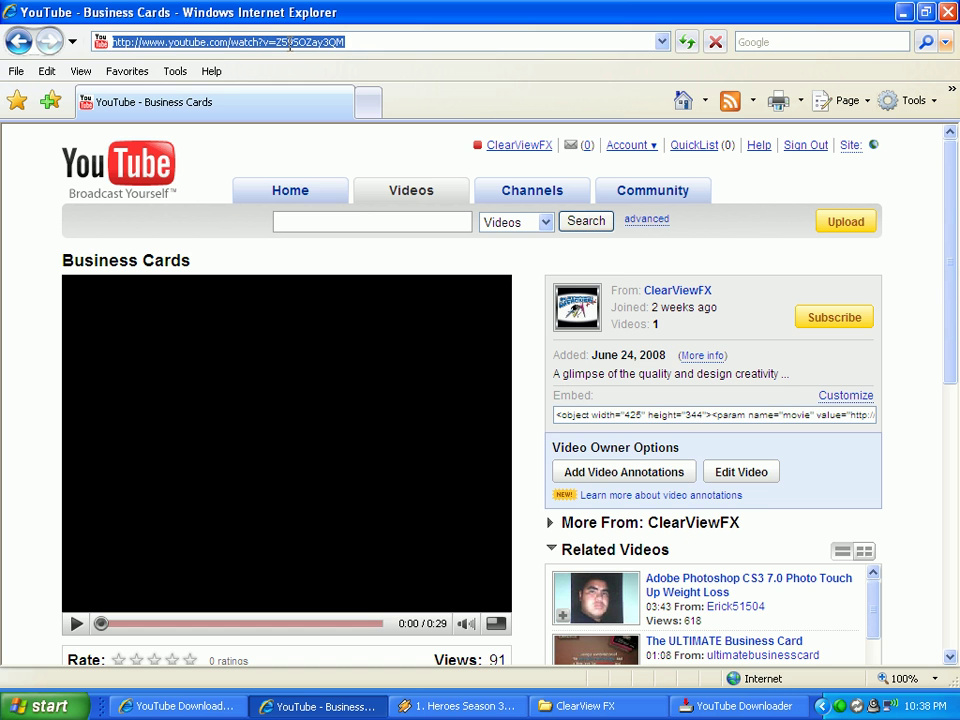
right_click(173, 50)
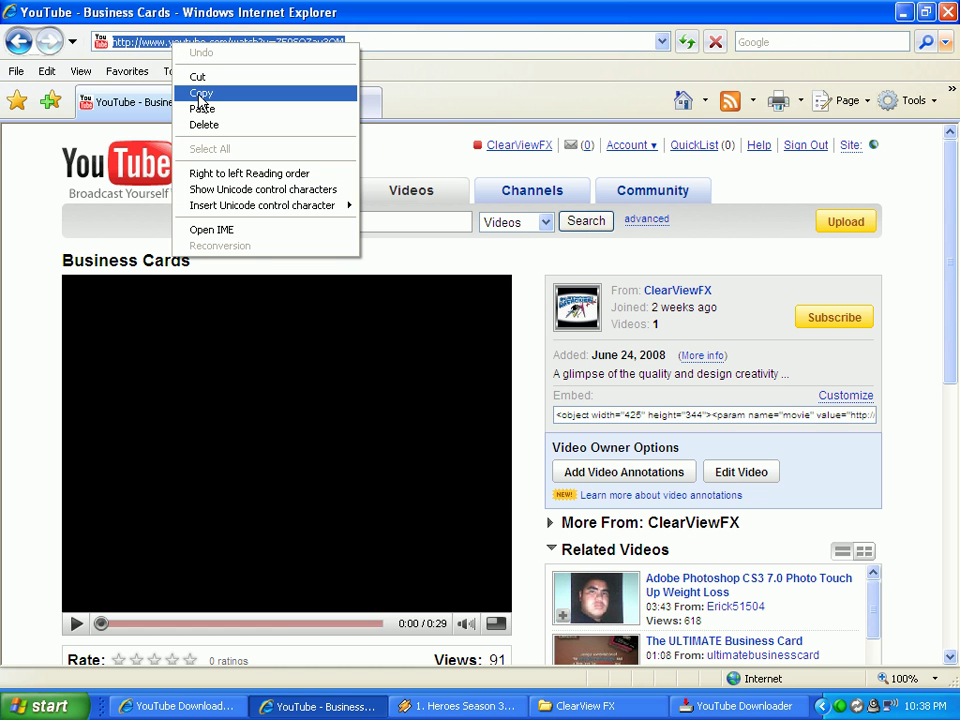
click(199, 93)
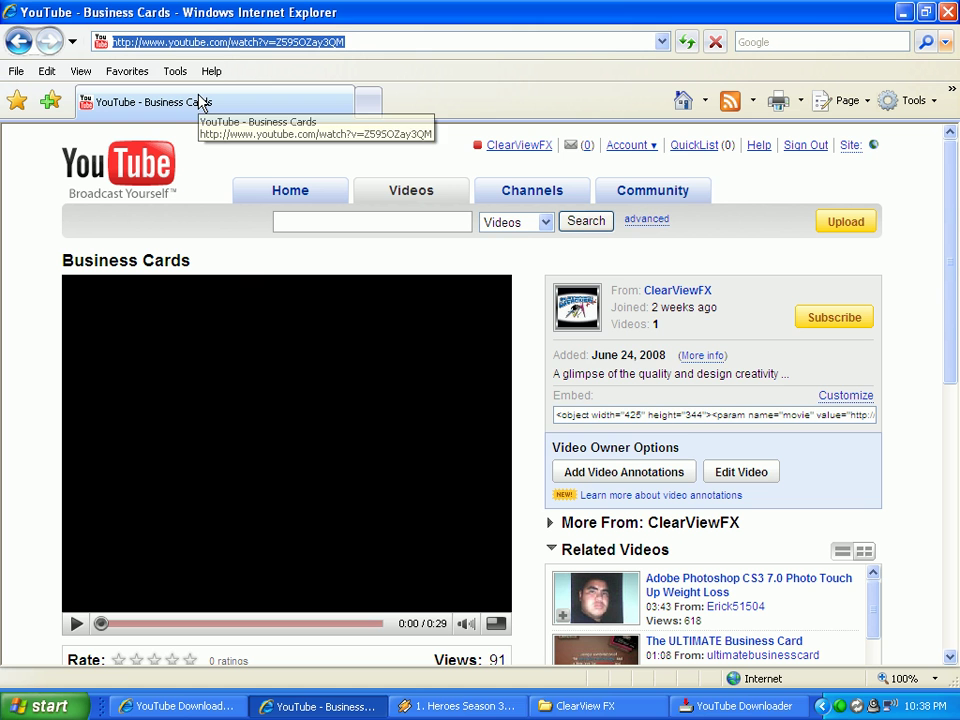
click(706, 708)
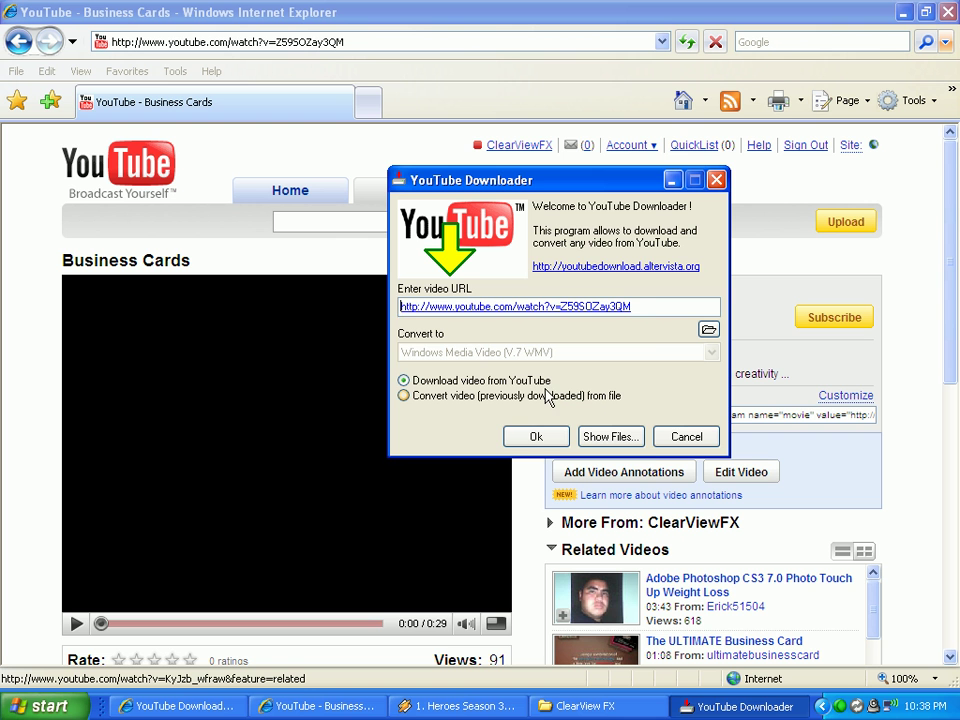
Step: Save the download as 'business card' in My Videos > YouTube Videos > ClearView FX > YouTube Tutorials
click(543, 439)
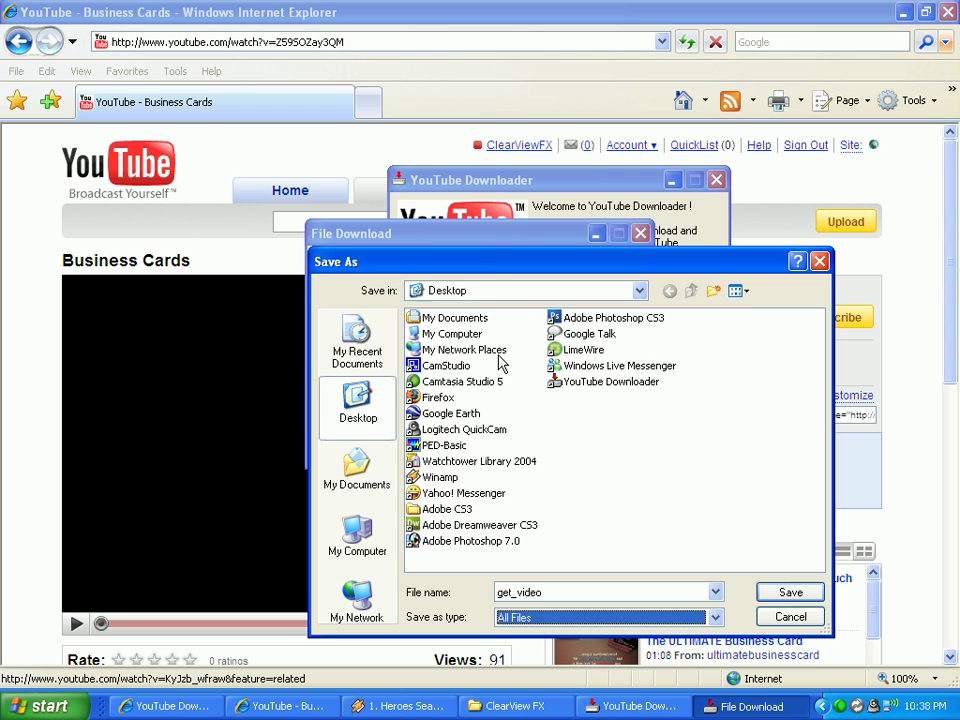
double_click(458, 317)
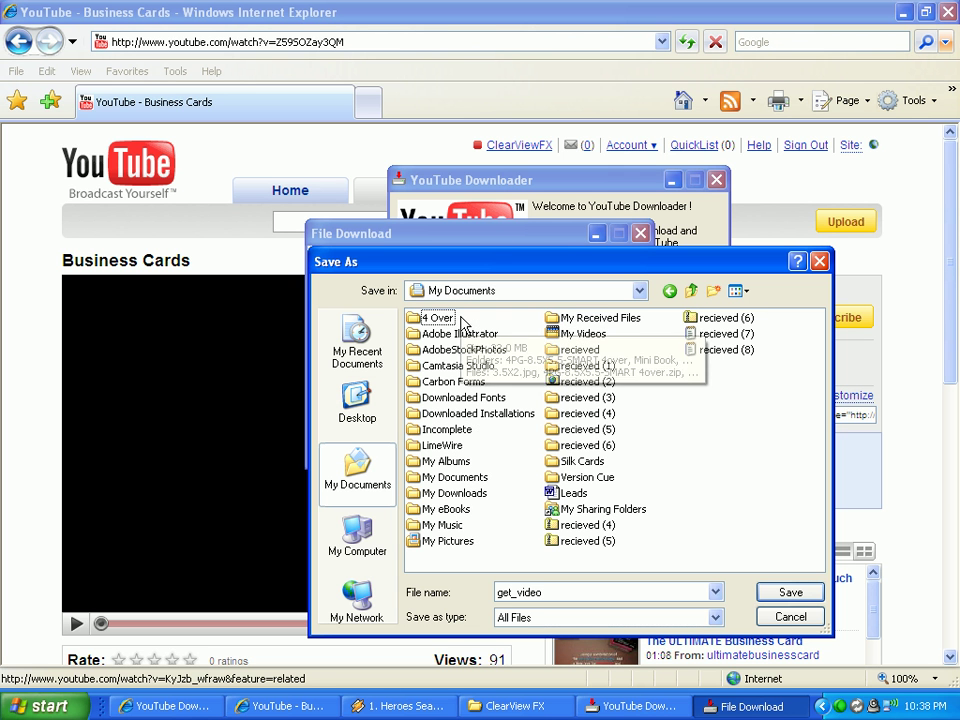
double_click(574, 334)
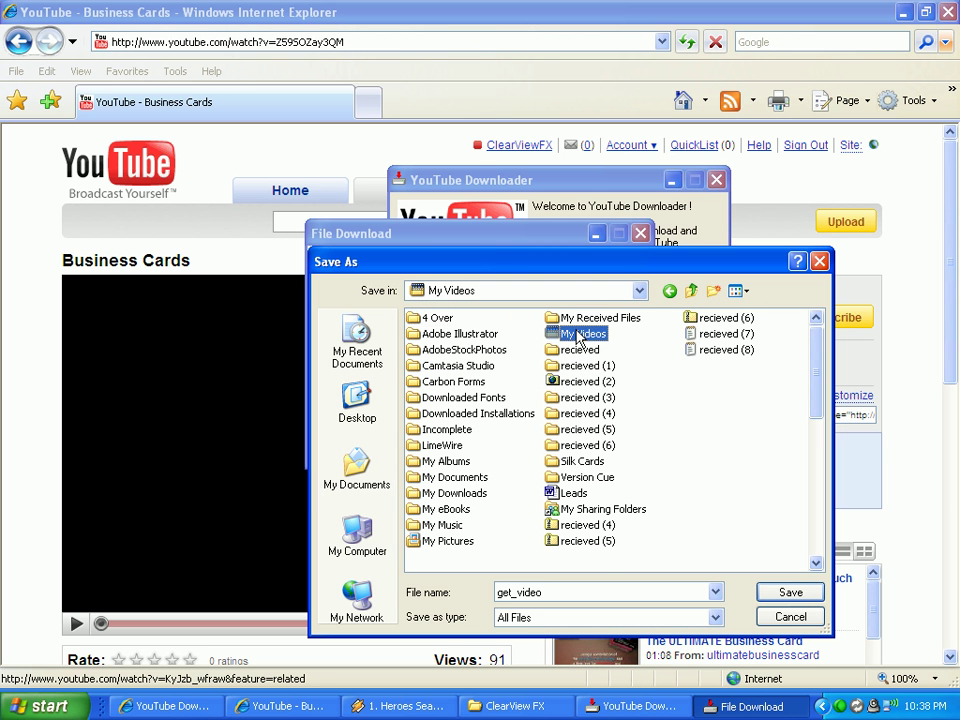
double_click(712, 370)
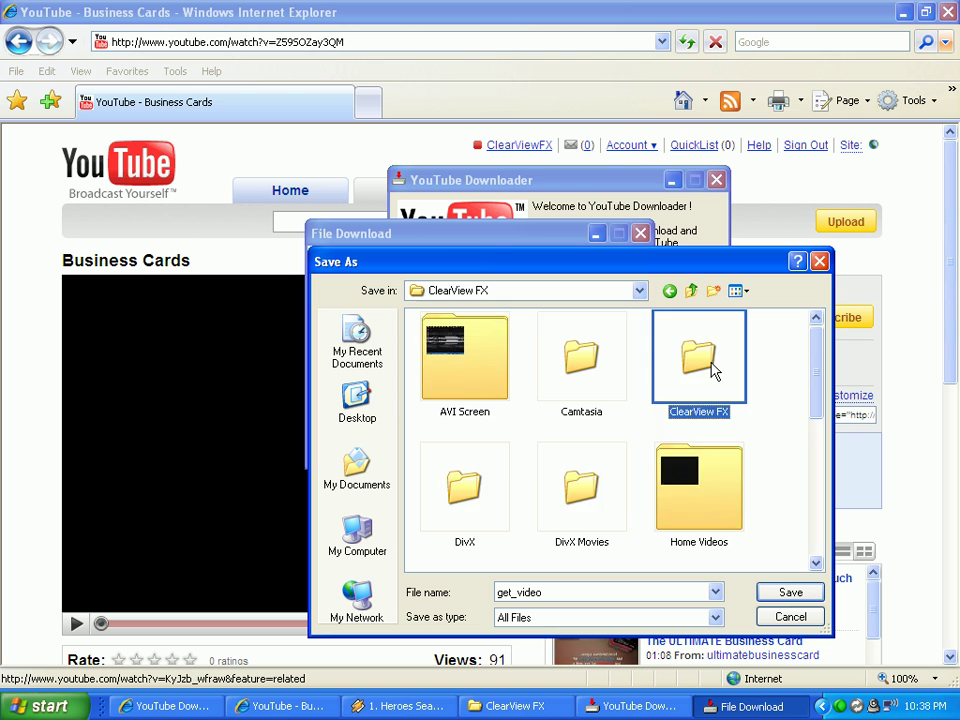
click(676, 289)
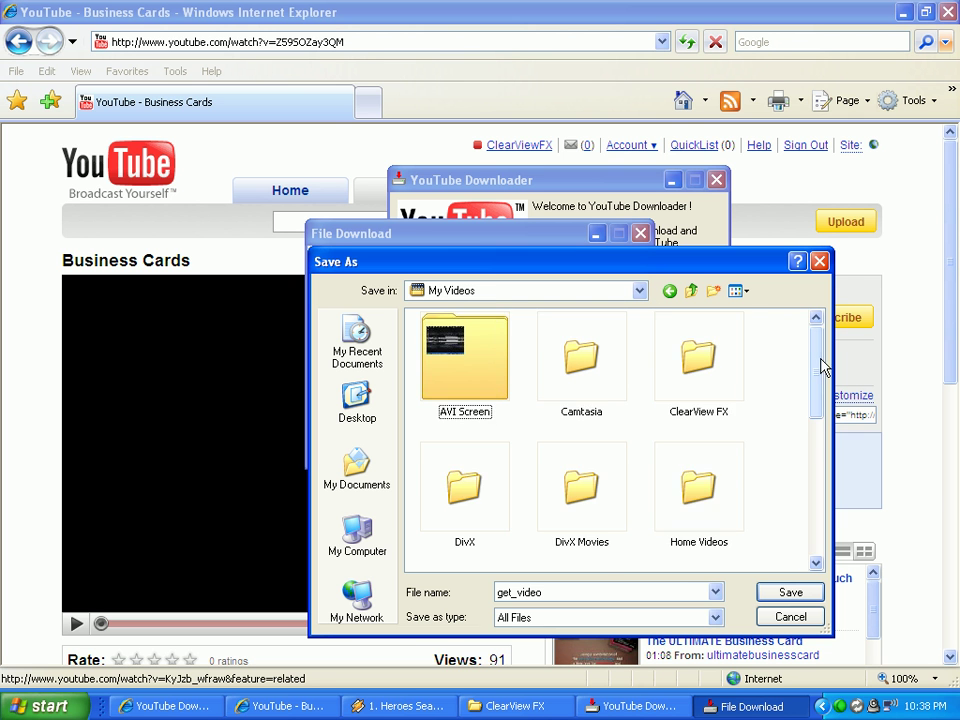
drag(820, 364, 814, 525)
double_click(456, 518)
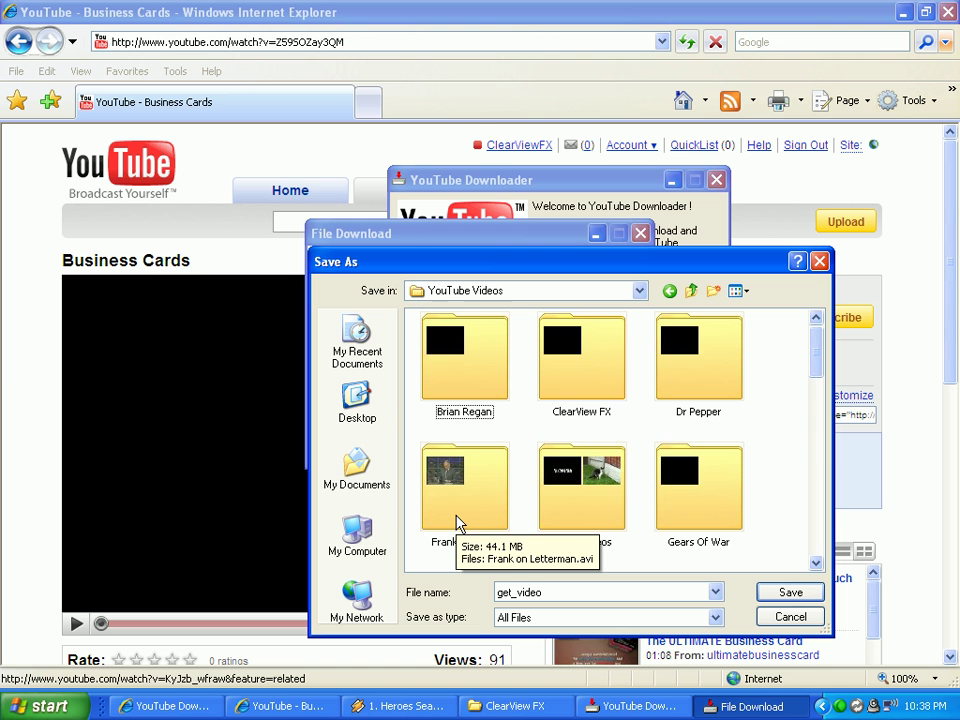
double_click(568, 390)
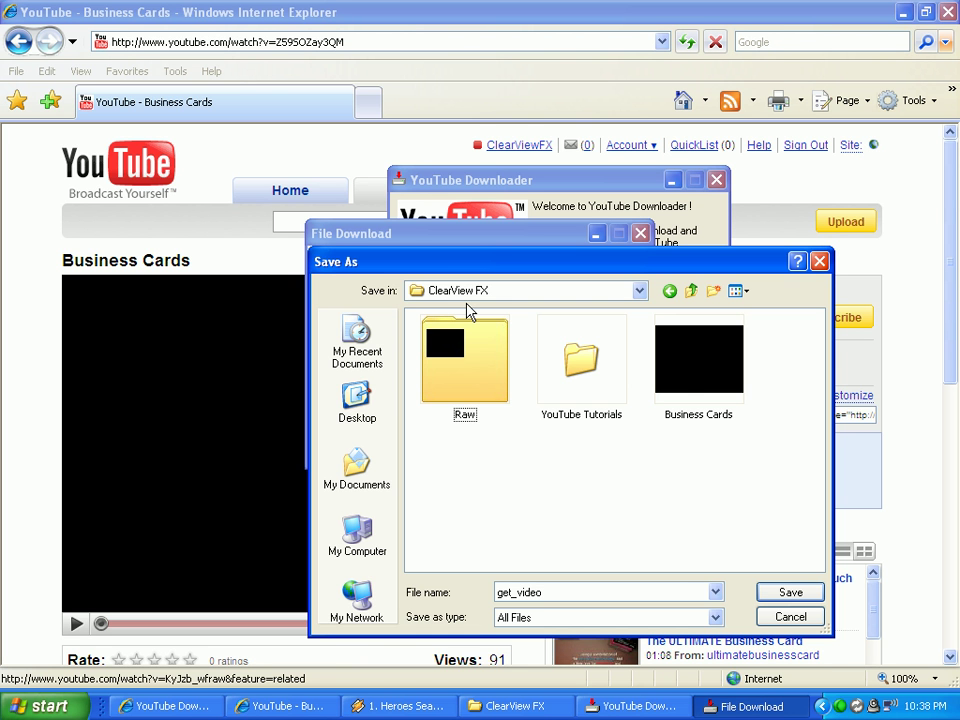
double_click(595, 358)
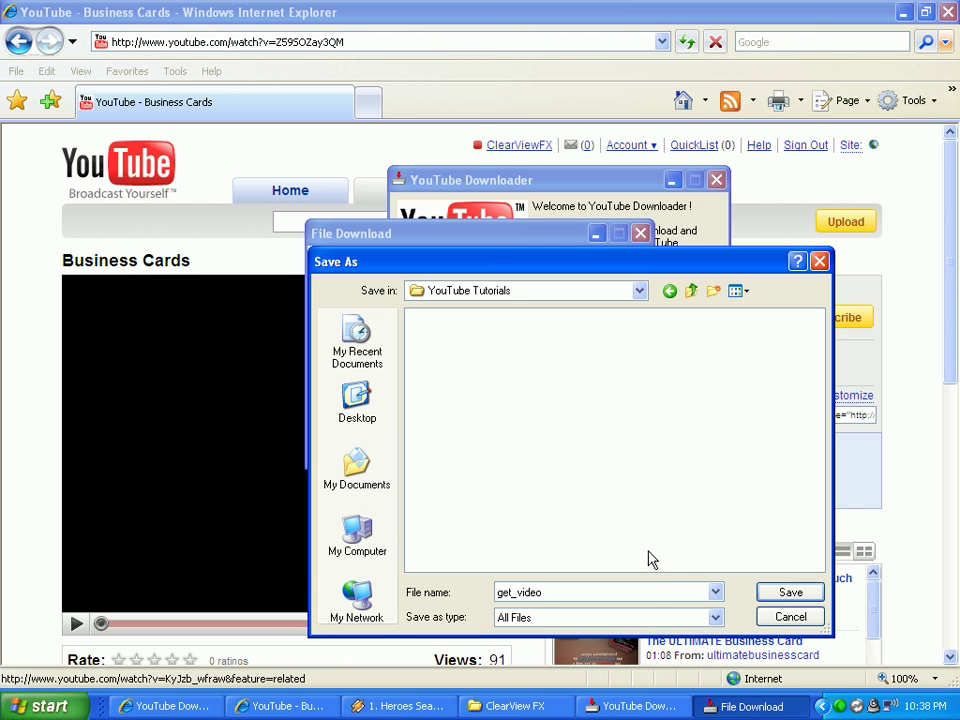
double_click(681, 593)
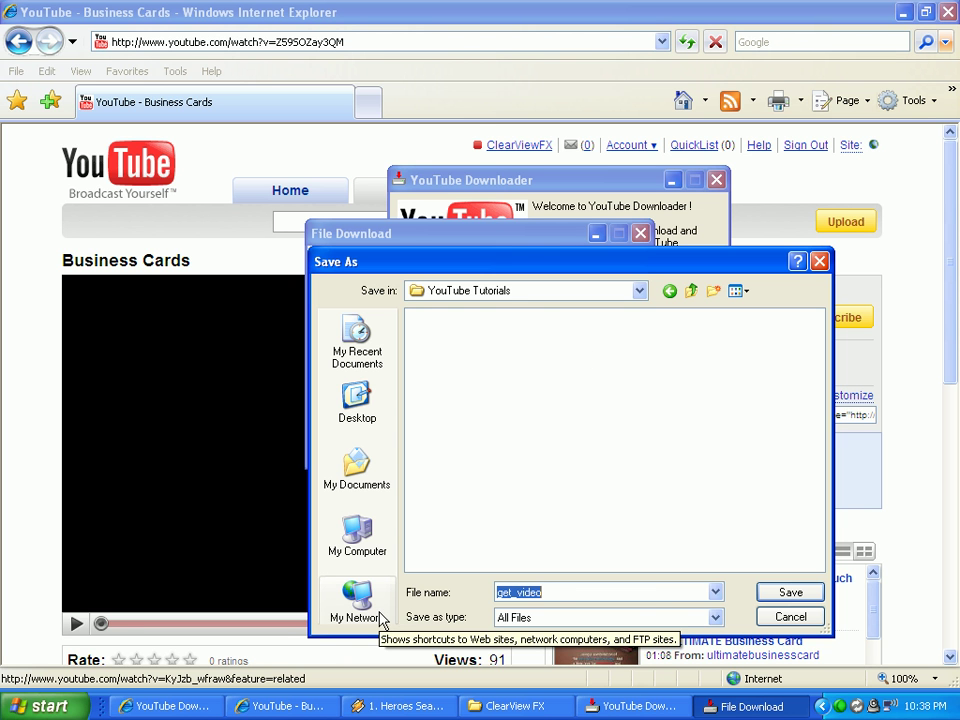
text(business cards)
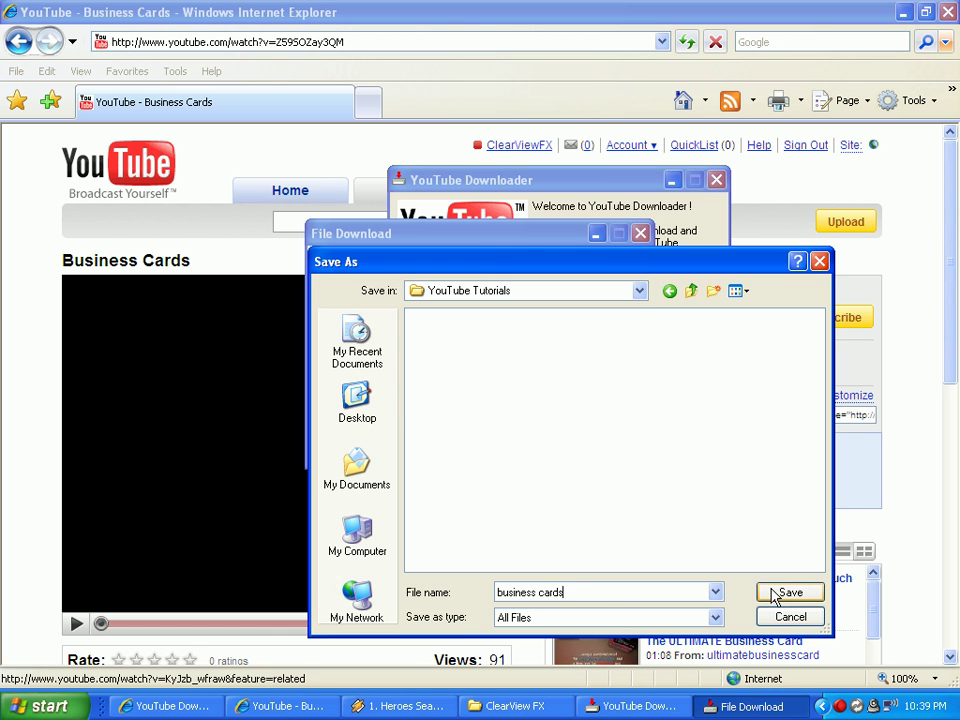
Step: Save the video and close the Download complete dialog once it finishes
click(780, 593)
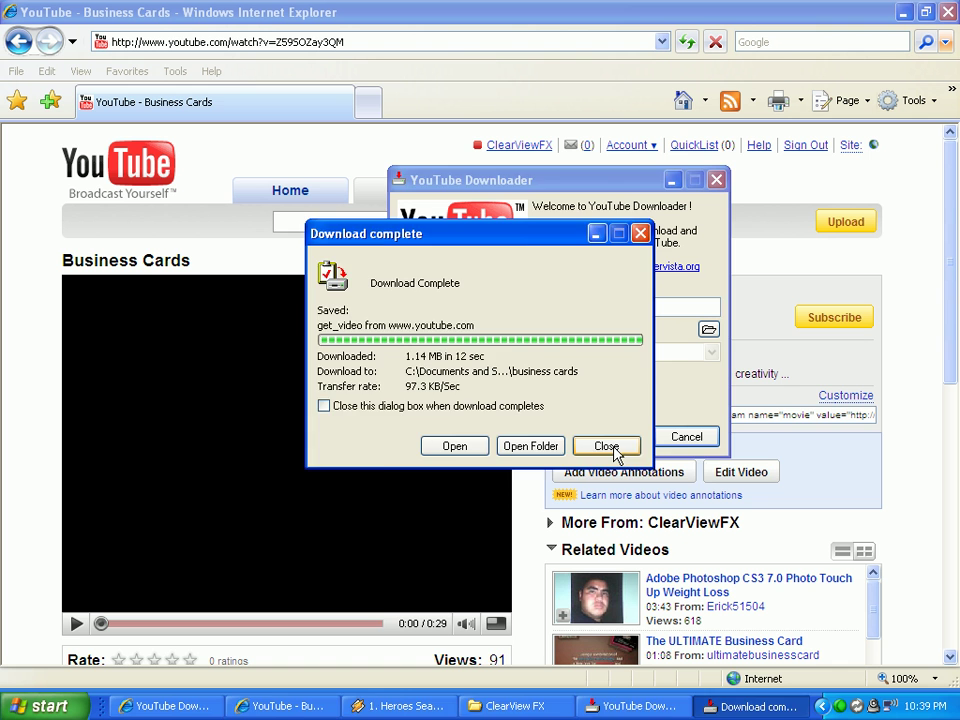
click(607, 447)
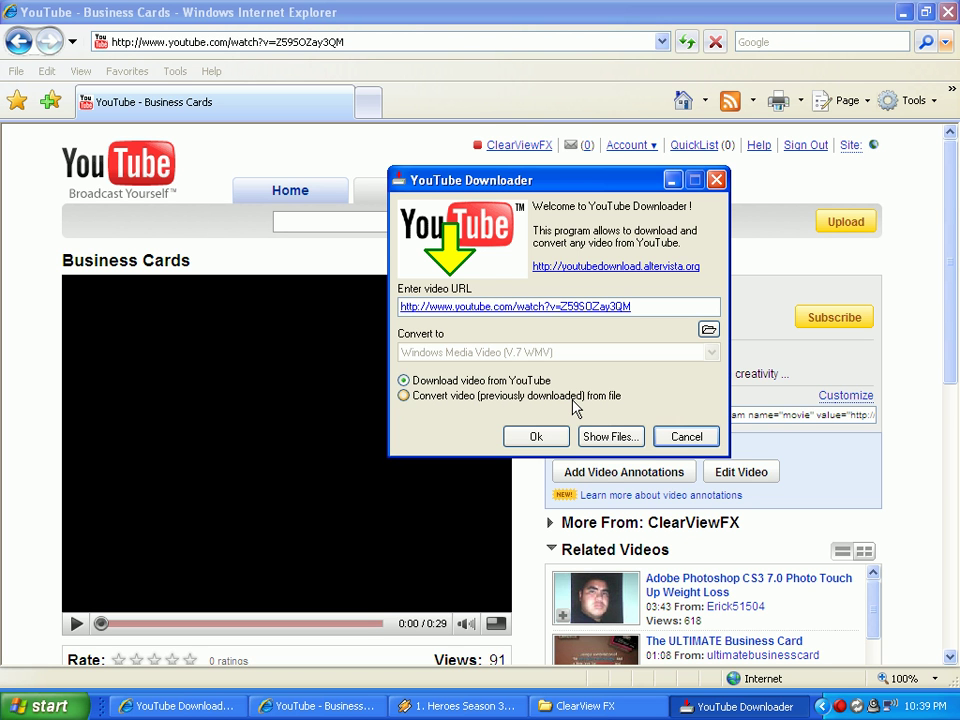
Step: Switch to converting from file and load 'business cards', with All Files shown
click(404, 396)
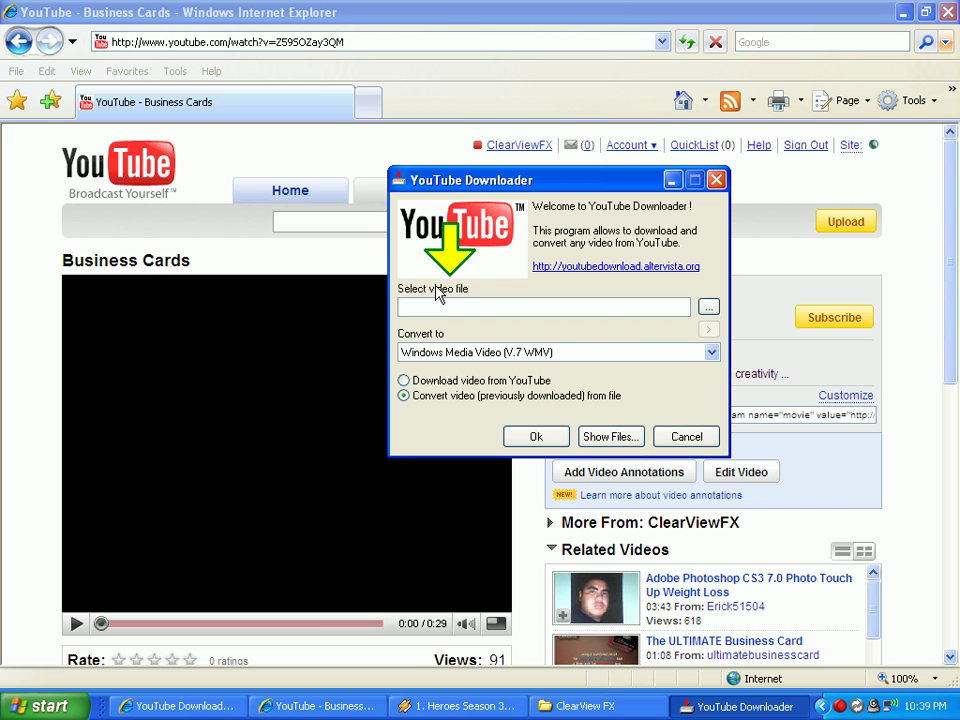
click(709, 312)
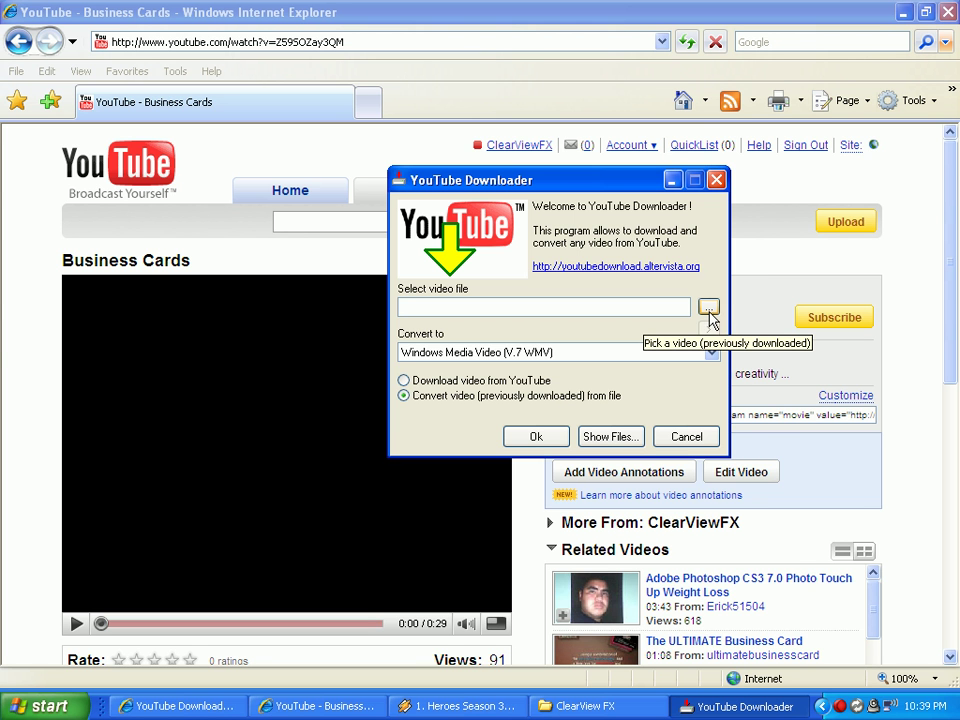
click(708, 310)
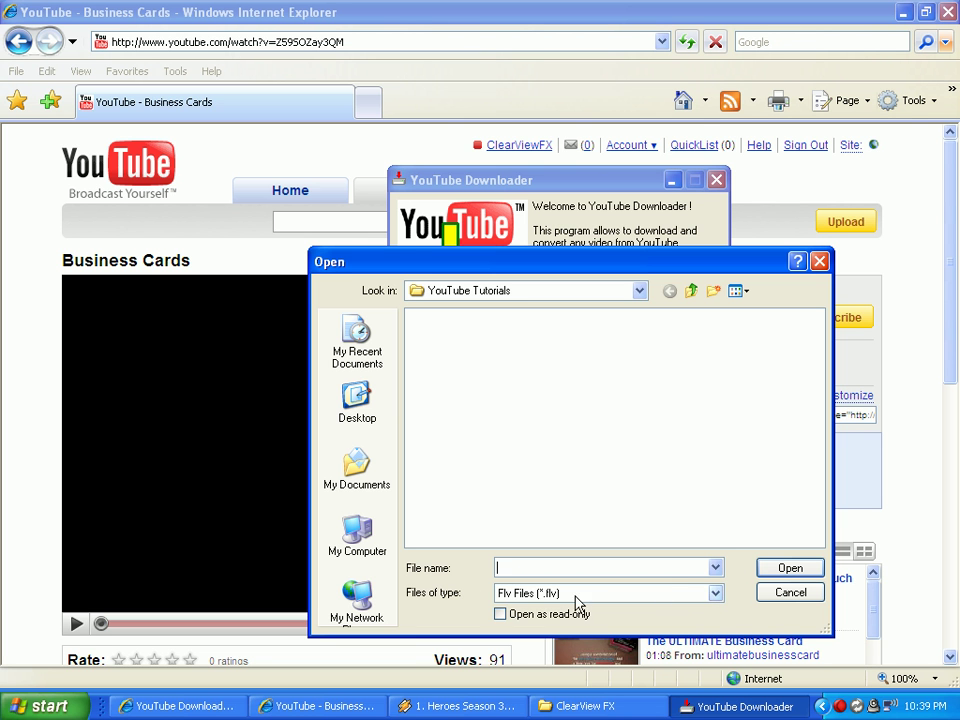
click(716, 594)
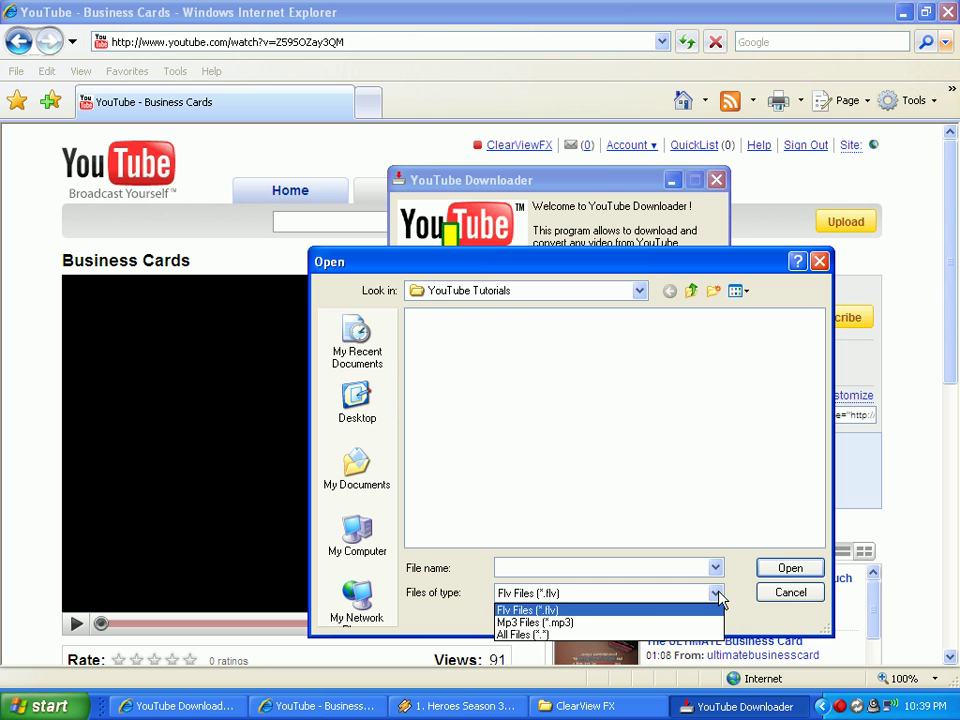
click(512, 635)
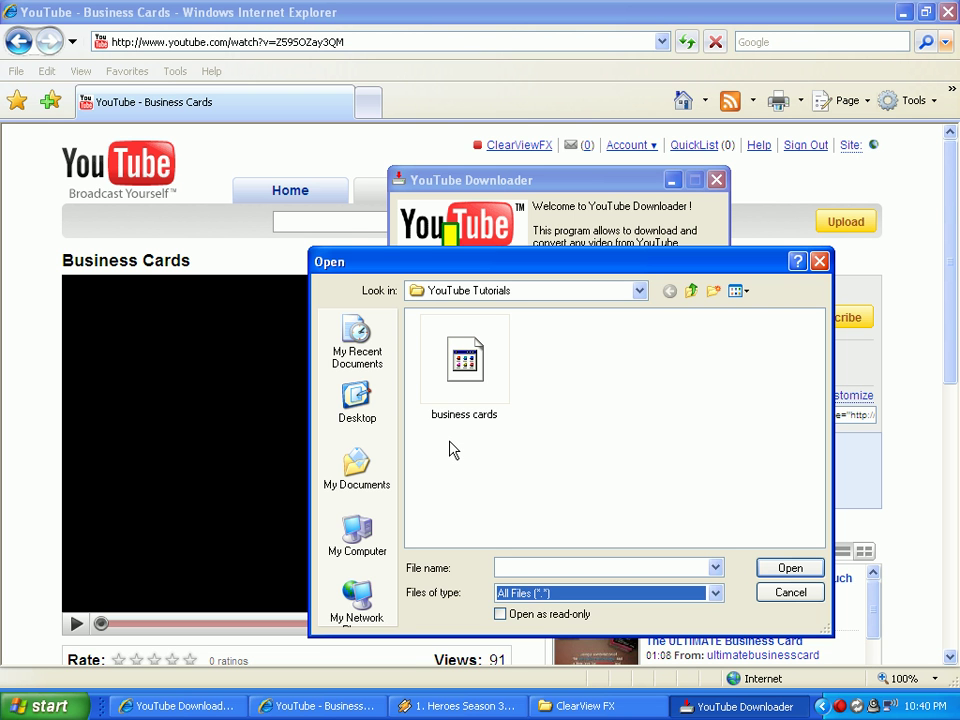
double_click(465, 375)
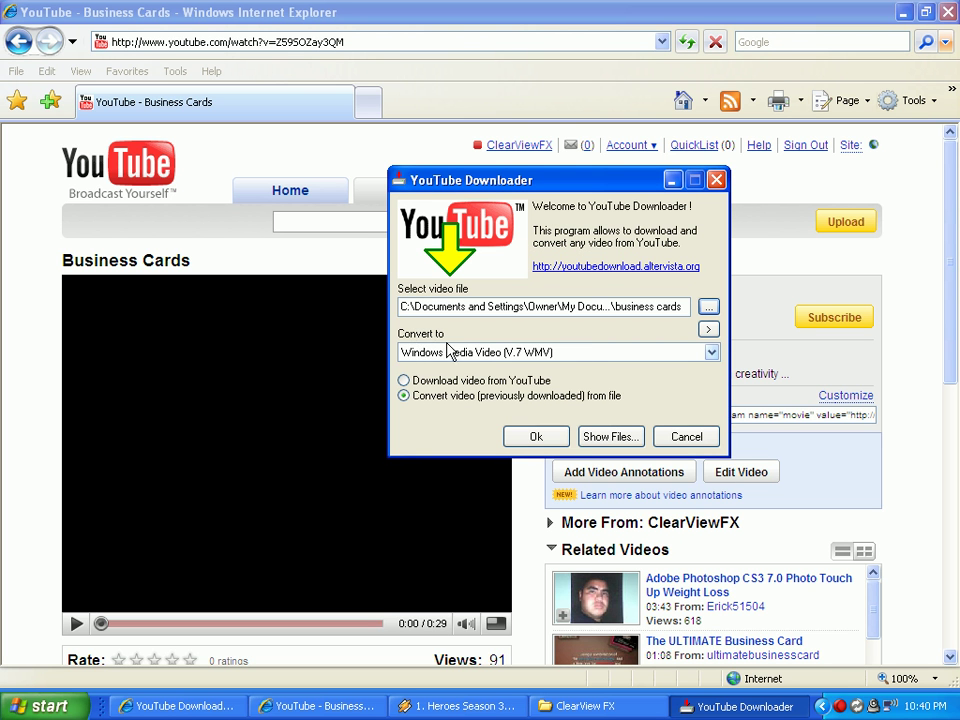
Step: Convert 'business cards' to Windows Media Video (V.7 WMV) at High quality
click(711, 352)
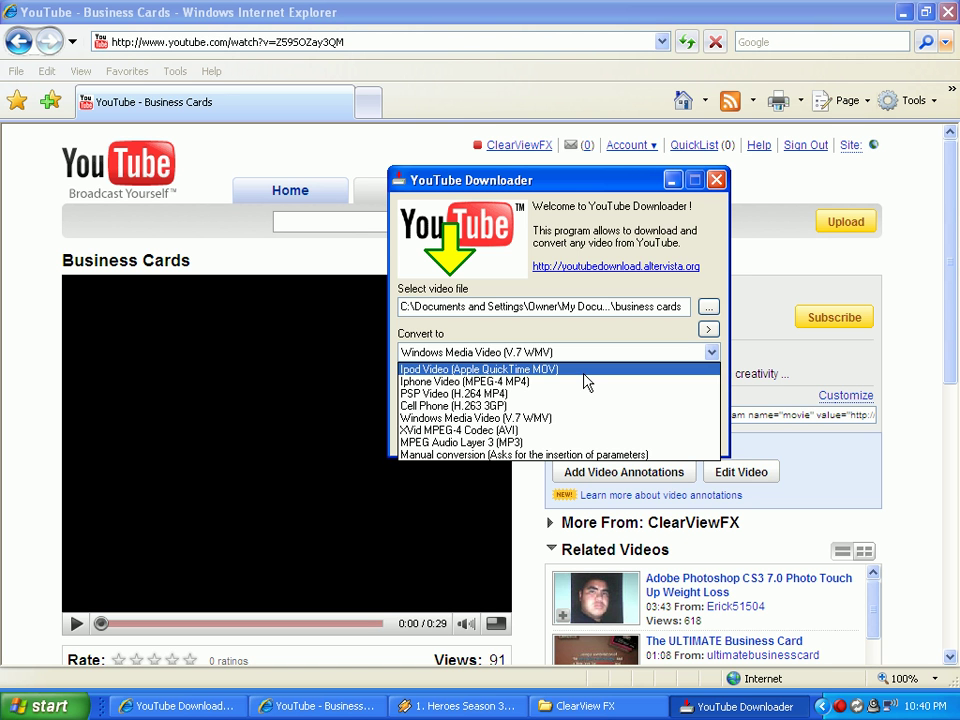
click(548, 418)
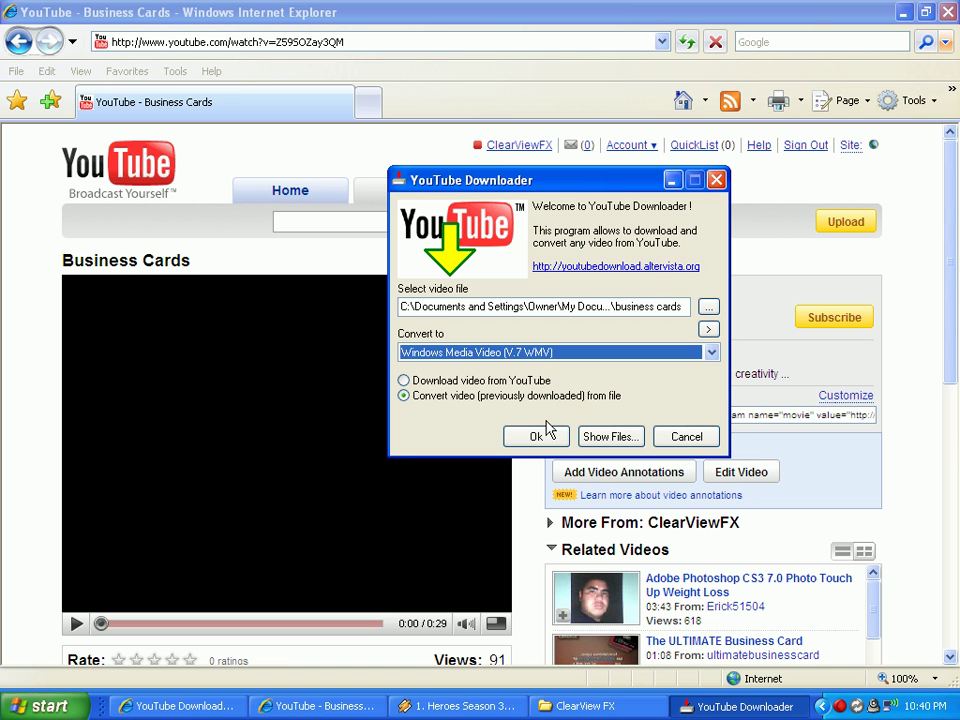
click(546, 440)
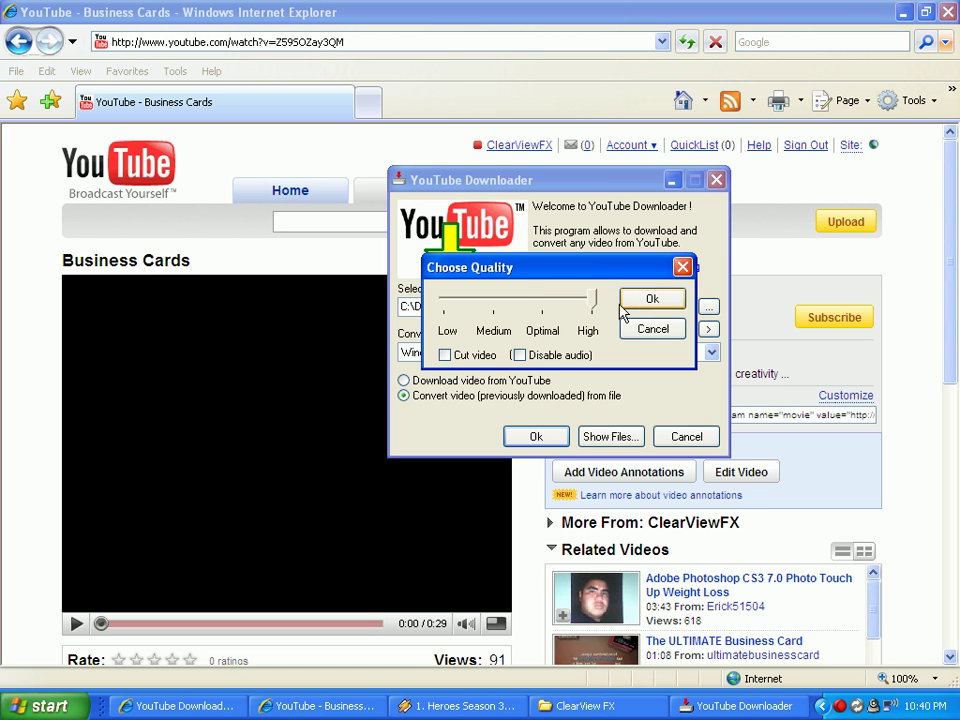
click(652, 301)
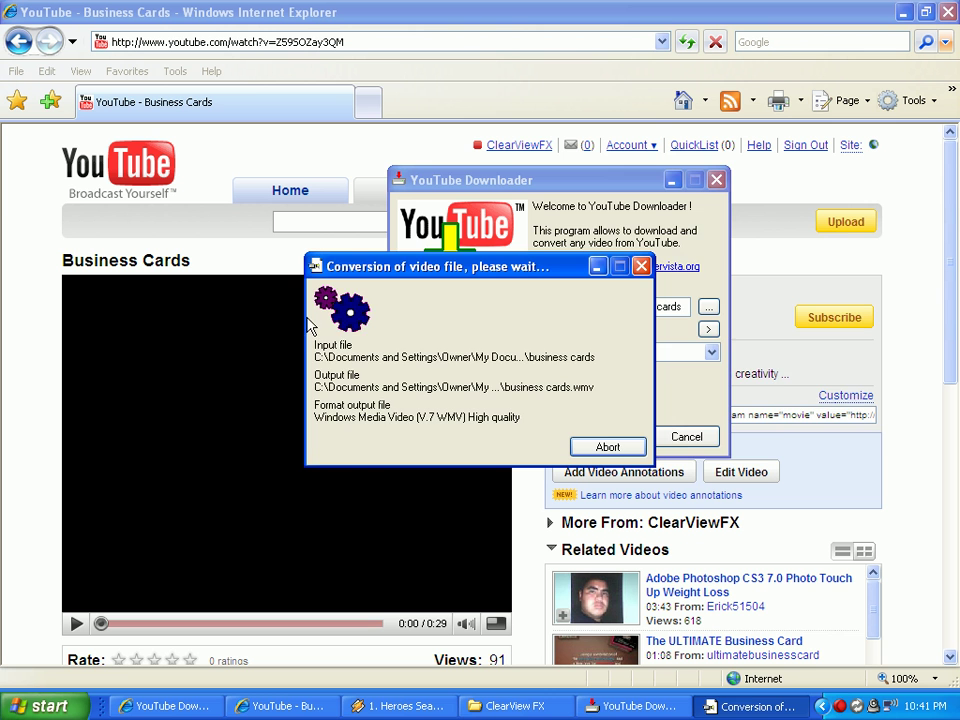
Step: Move the conversion window aside and dismiss the success message when done
mouse_move(420, 266)
mouse_down()
mouse_move(505, 188)
mouse_move(657, 185)
mouse_up()
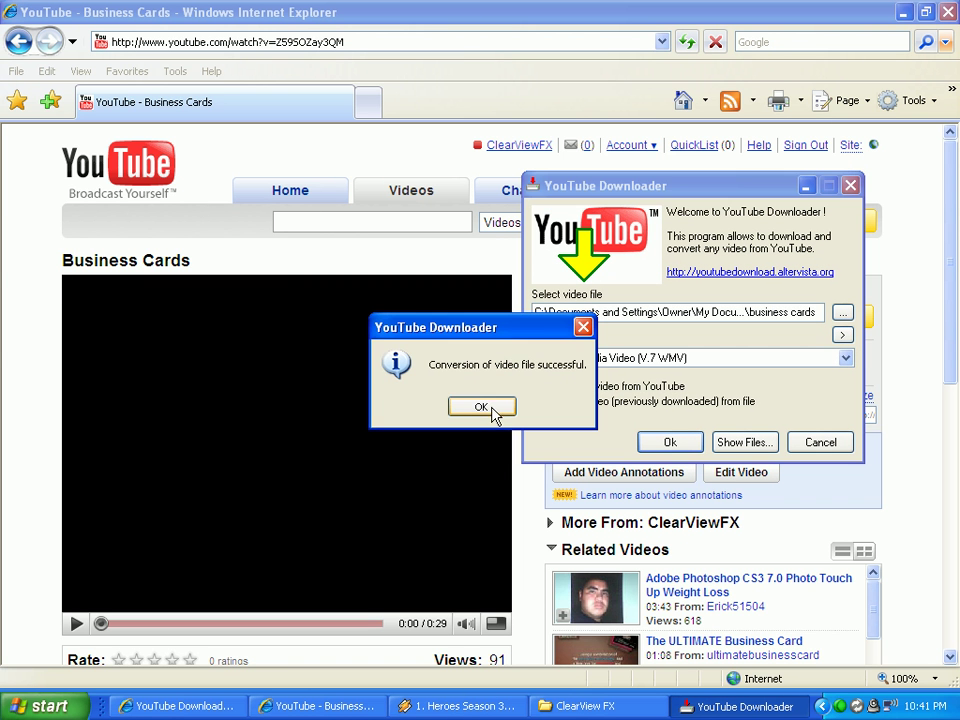
click(495, 411)
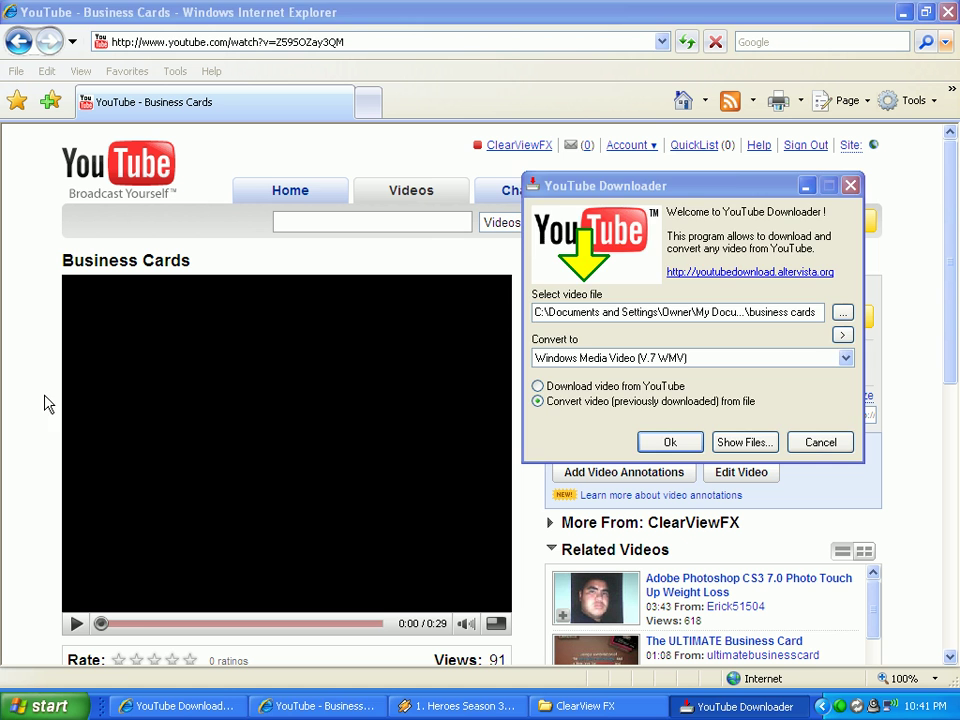
Step: Skip the Business Cards video ahead near its end and pause it
click(76, 623)
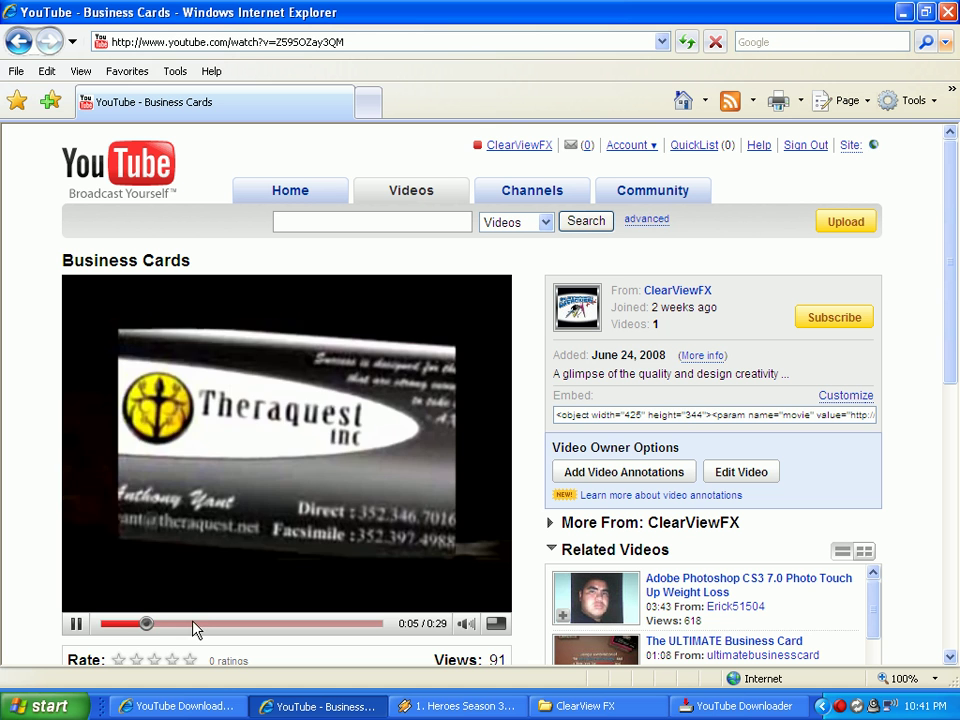
drag(208, 627, 310, 627)
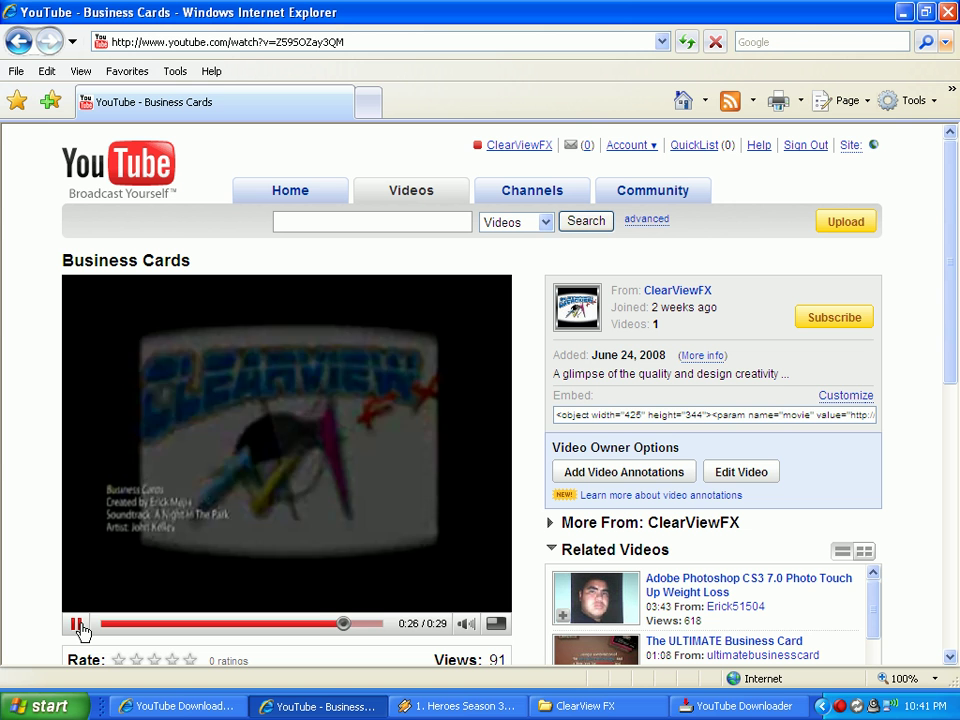
click(78, 626)
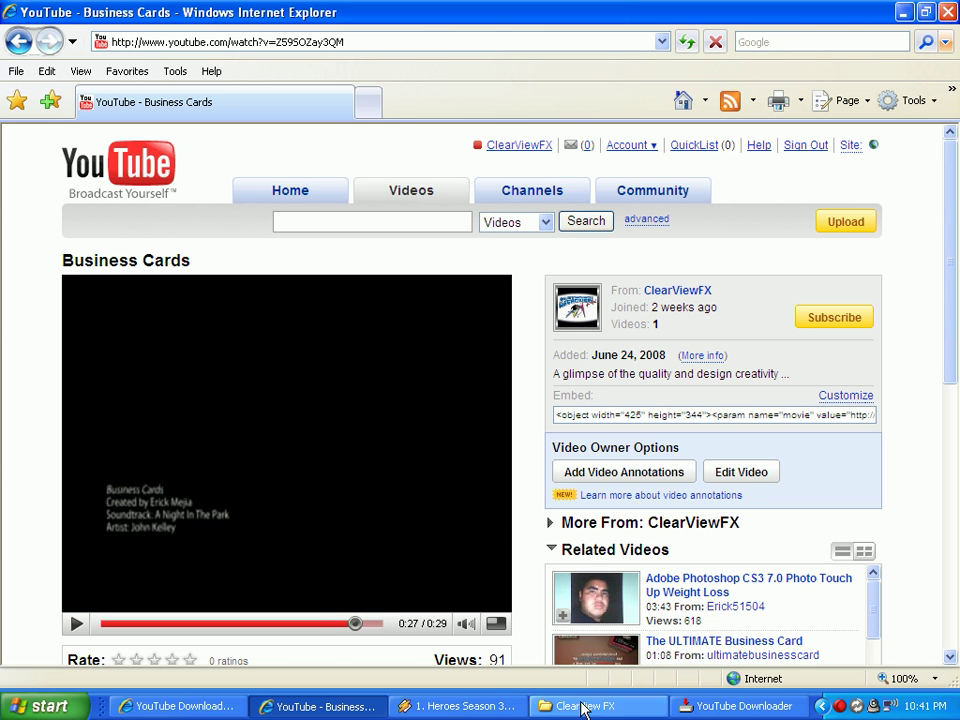
Step: Bring YouTube Downloader forward and close it
click(740, 706)
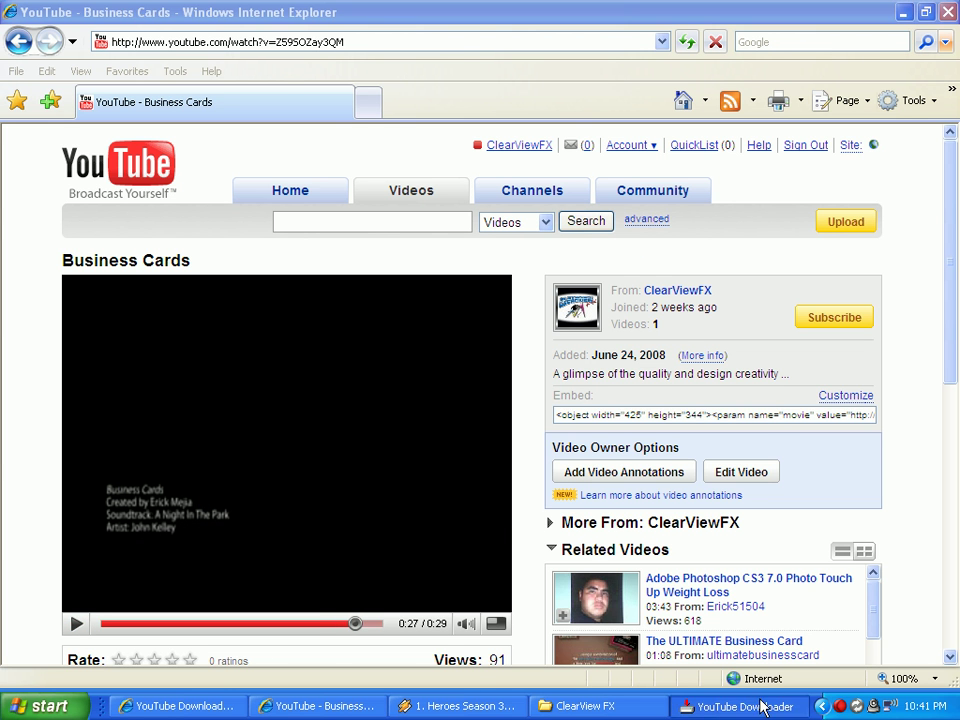
click(740, 706)
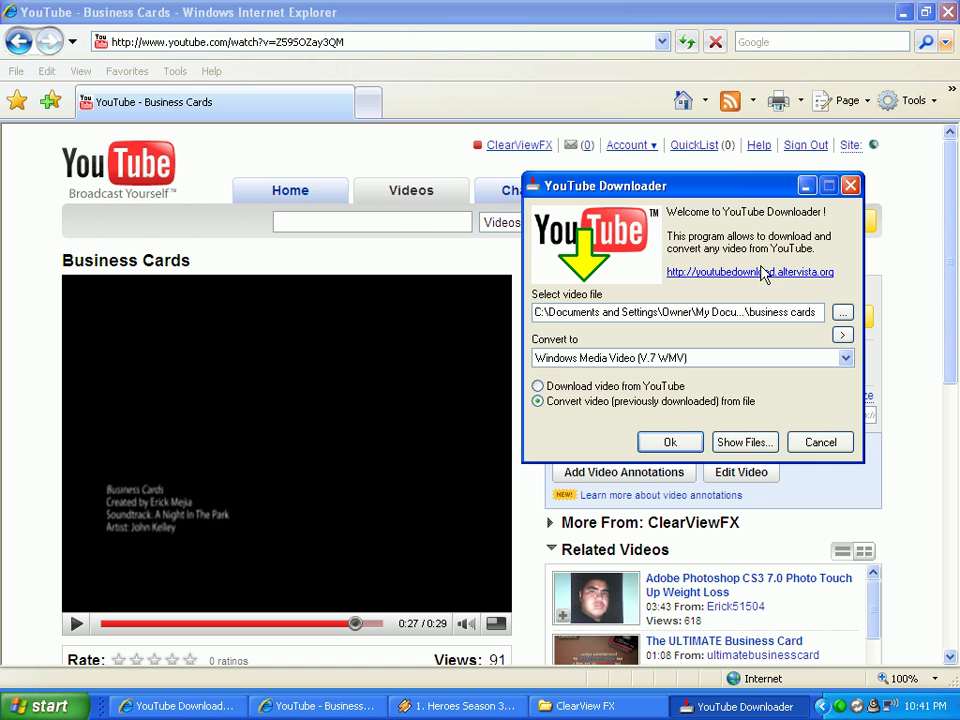
click(850, 185)
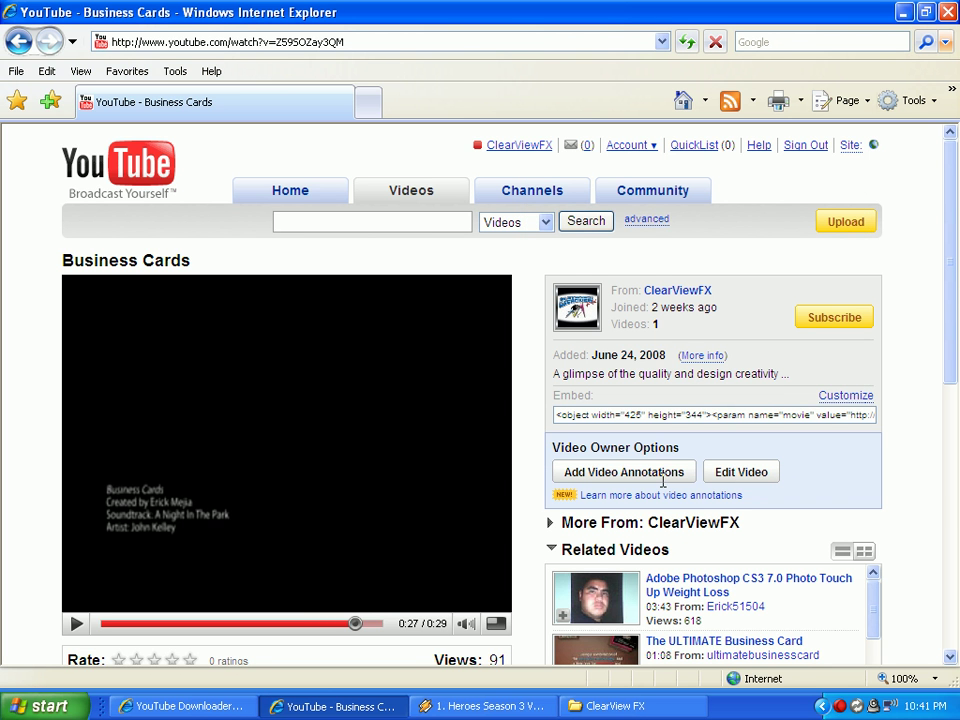
Step: Bring Winamp forward, move it to the top of the screen, and open its file picker
click(484, 708)
mouse_move(518, 582)
mouse_down()
mouse_move(491, 105)
mouse_move(553, 113)
mouse_up()
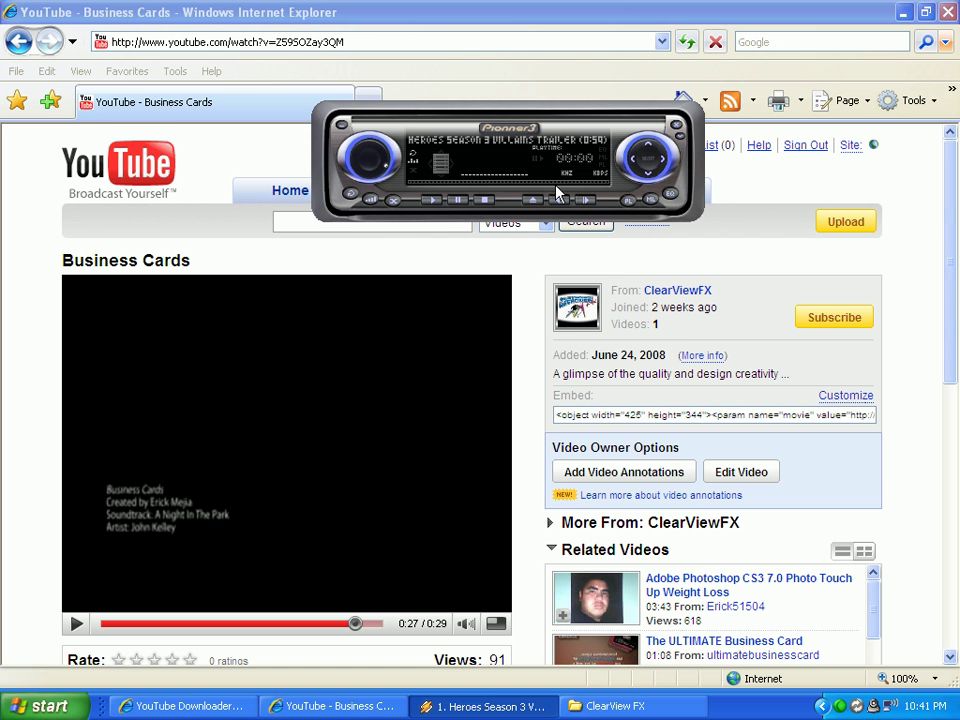
click(537, 203)
click(534, 202)
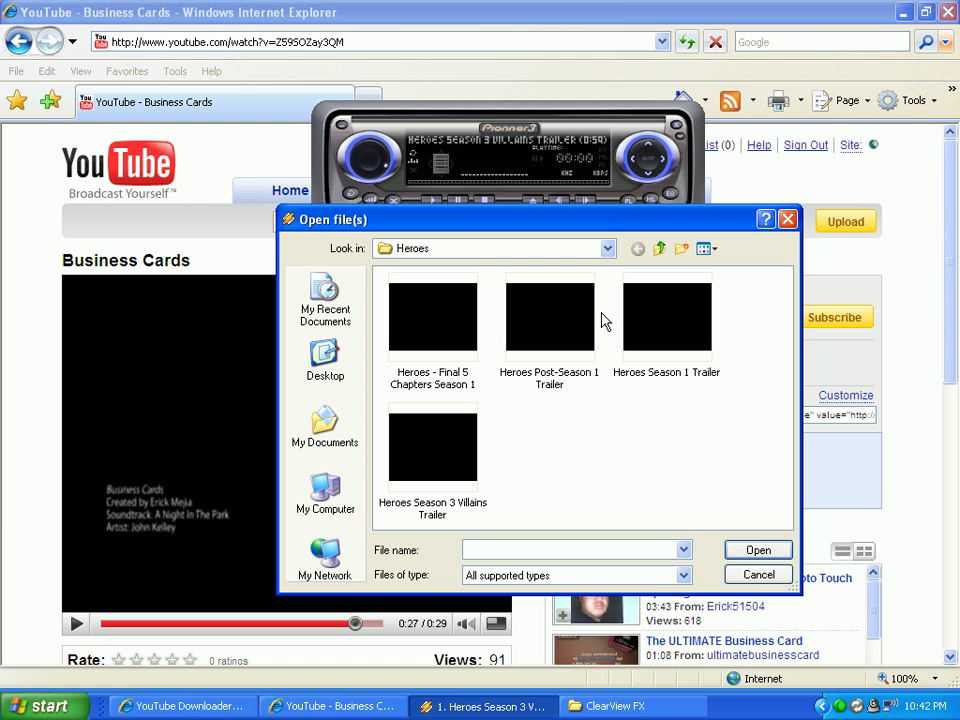
Step: Show all file types, browse to ClearView FX > YouTube Tutorials, and select the converted business cards WMV
click(683, 575)
click(612, 560)
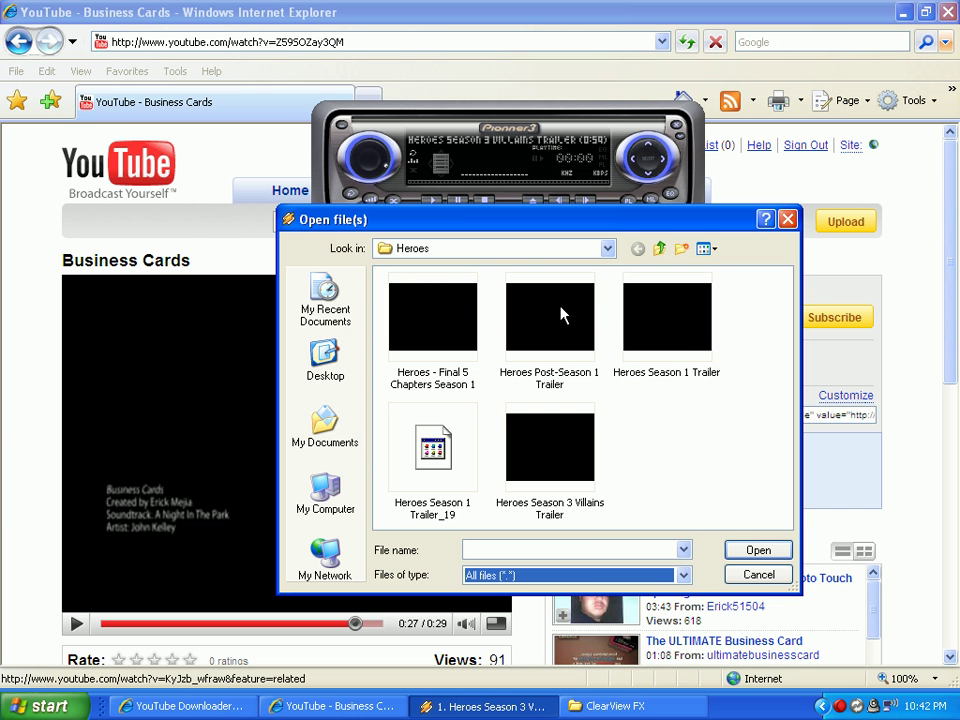
click(659, 248)
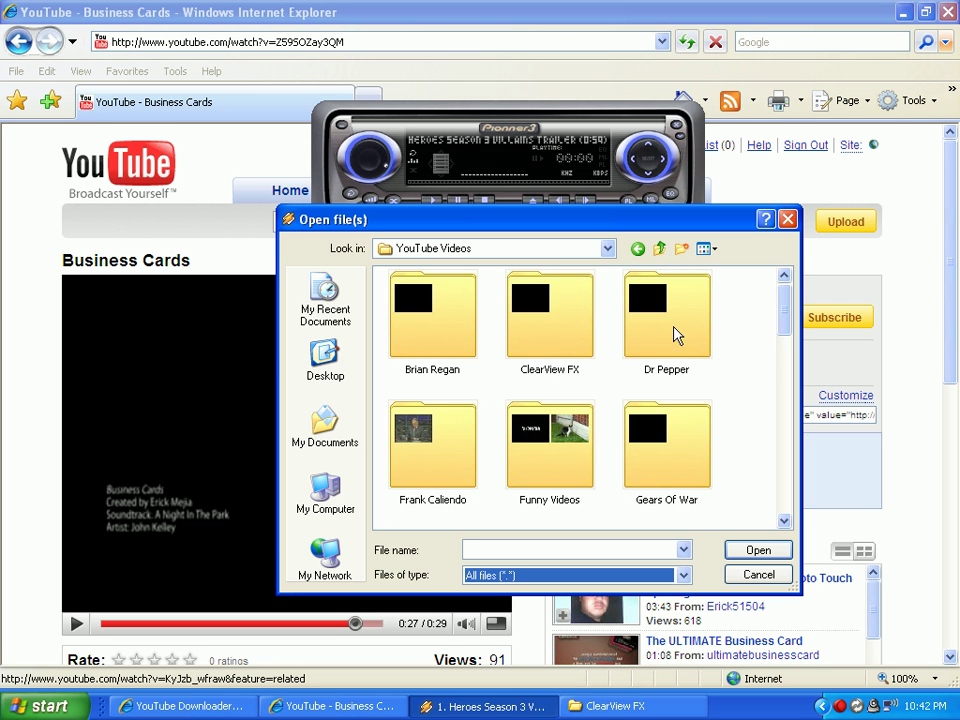
double_click(562, 326)
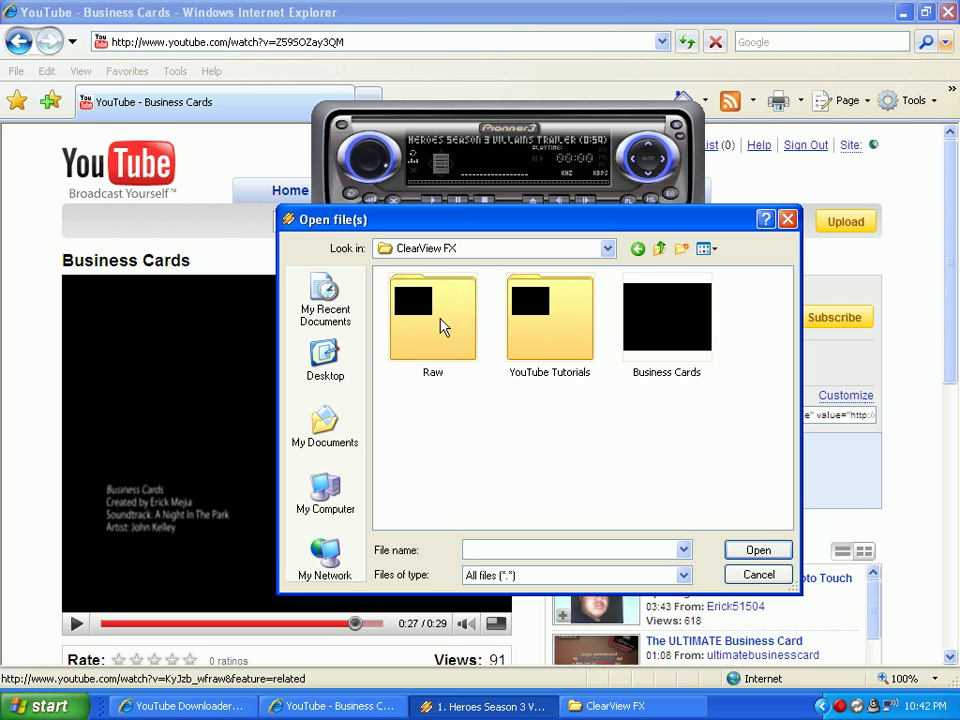
double_click(557, 336)
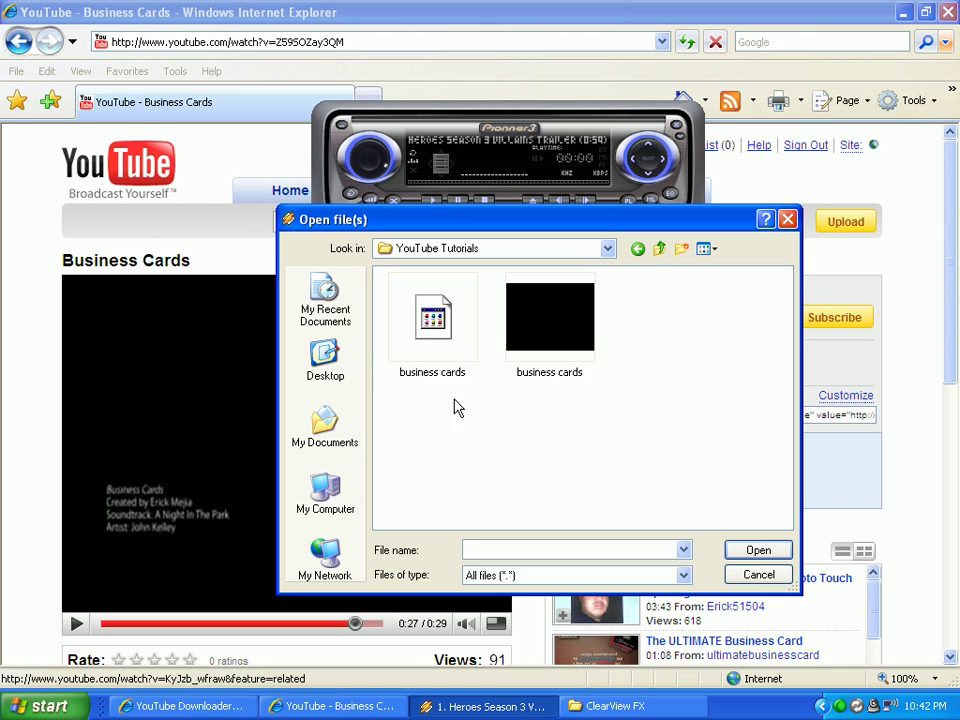
mouse_move(432, 318)
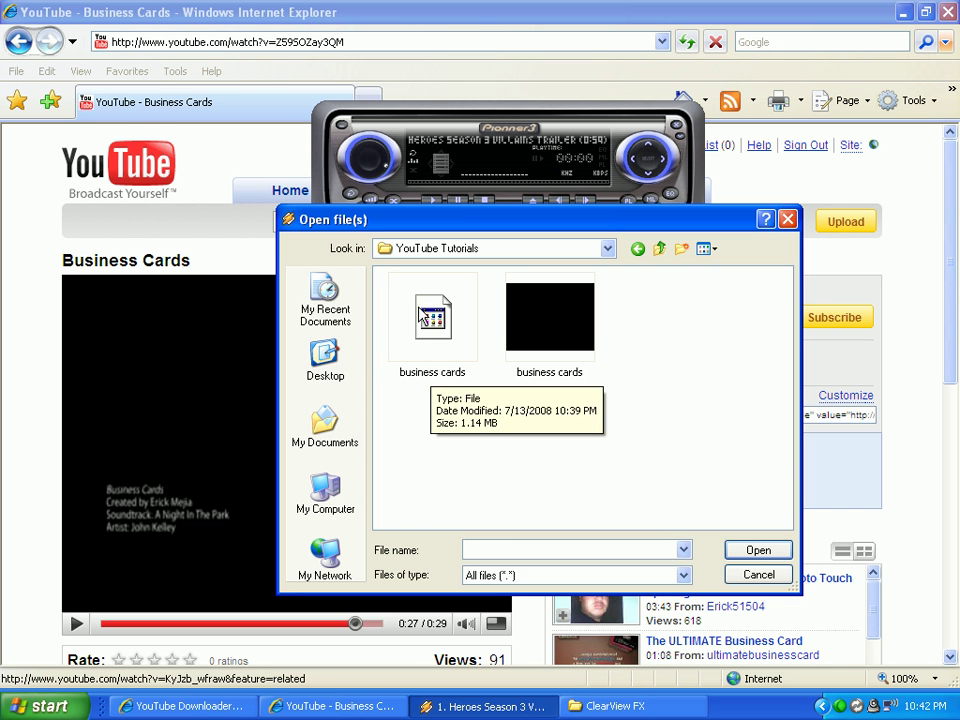
click(420, 315)
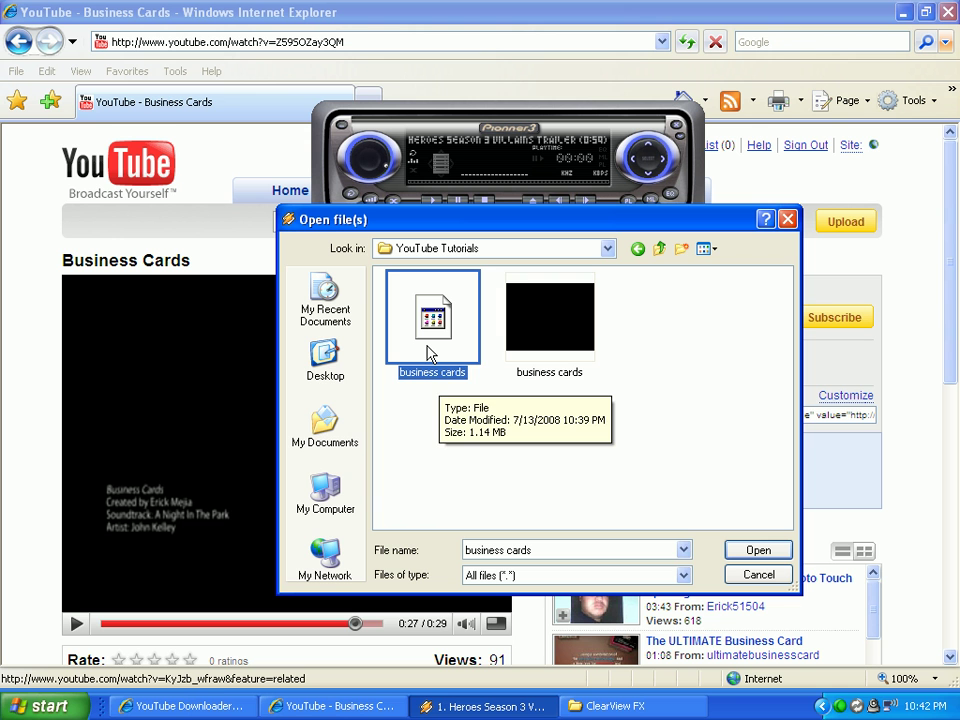
click(545, 337)
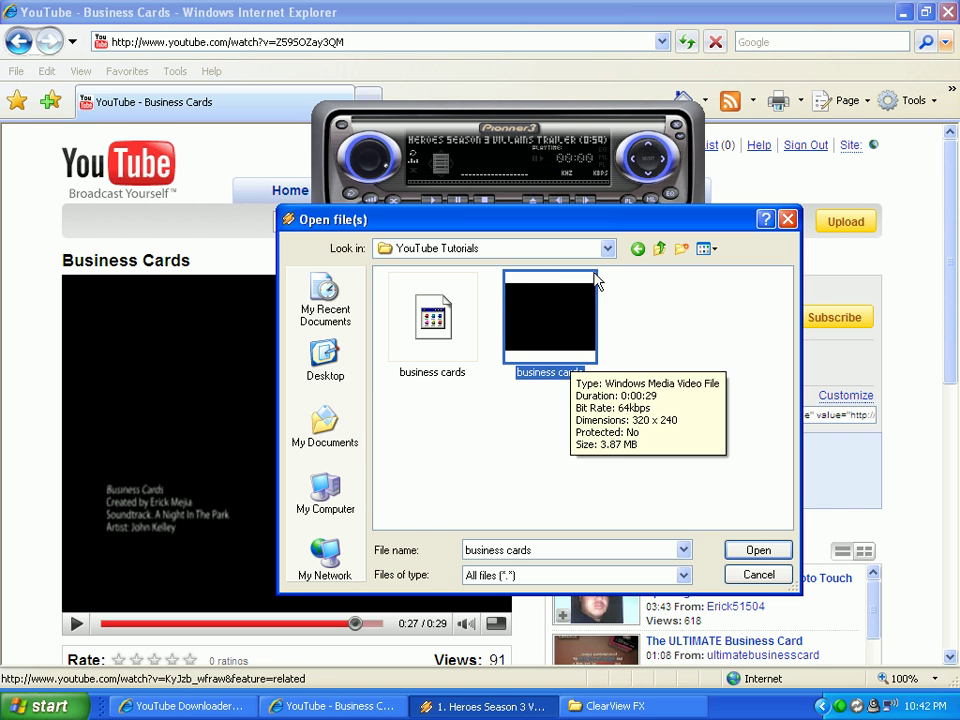
Step: Open the converted business cards WMV so it plays in Winamp's video window
double_click(533, 331)
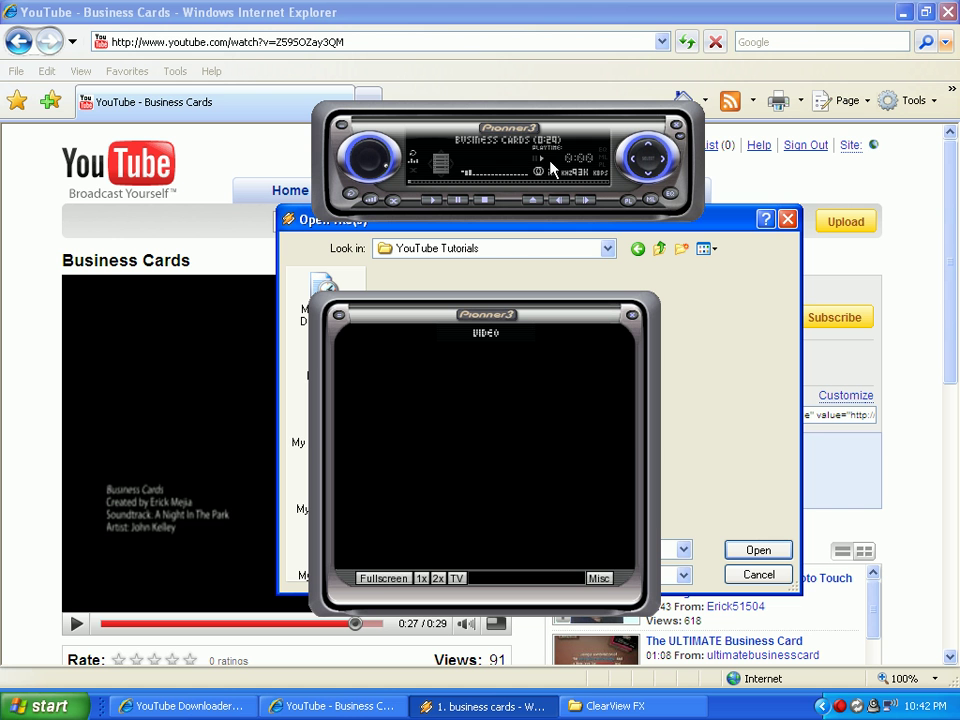